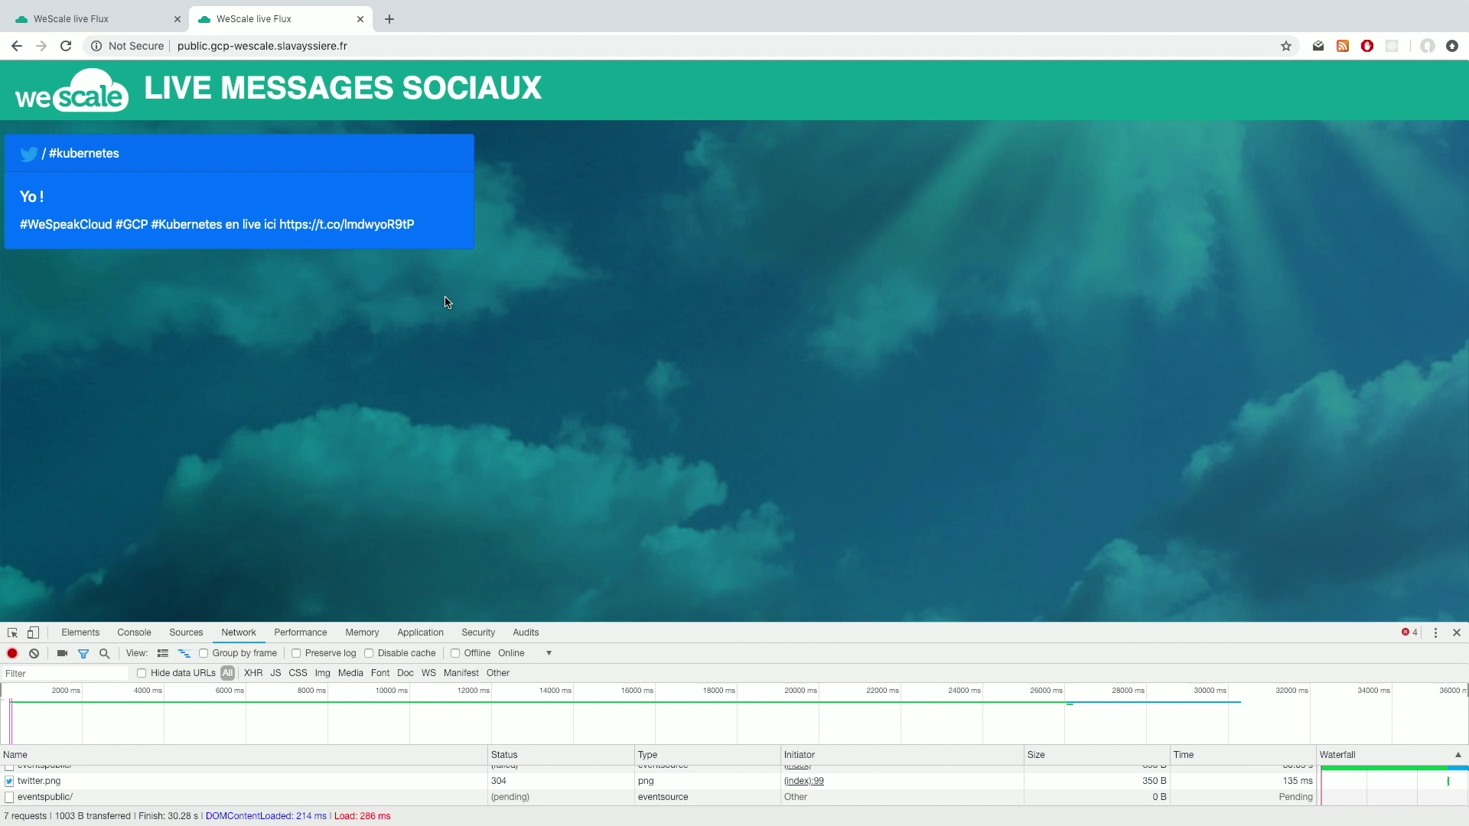
{"action": "key", "text": "ctrl+Left"}
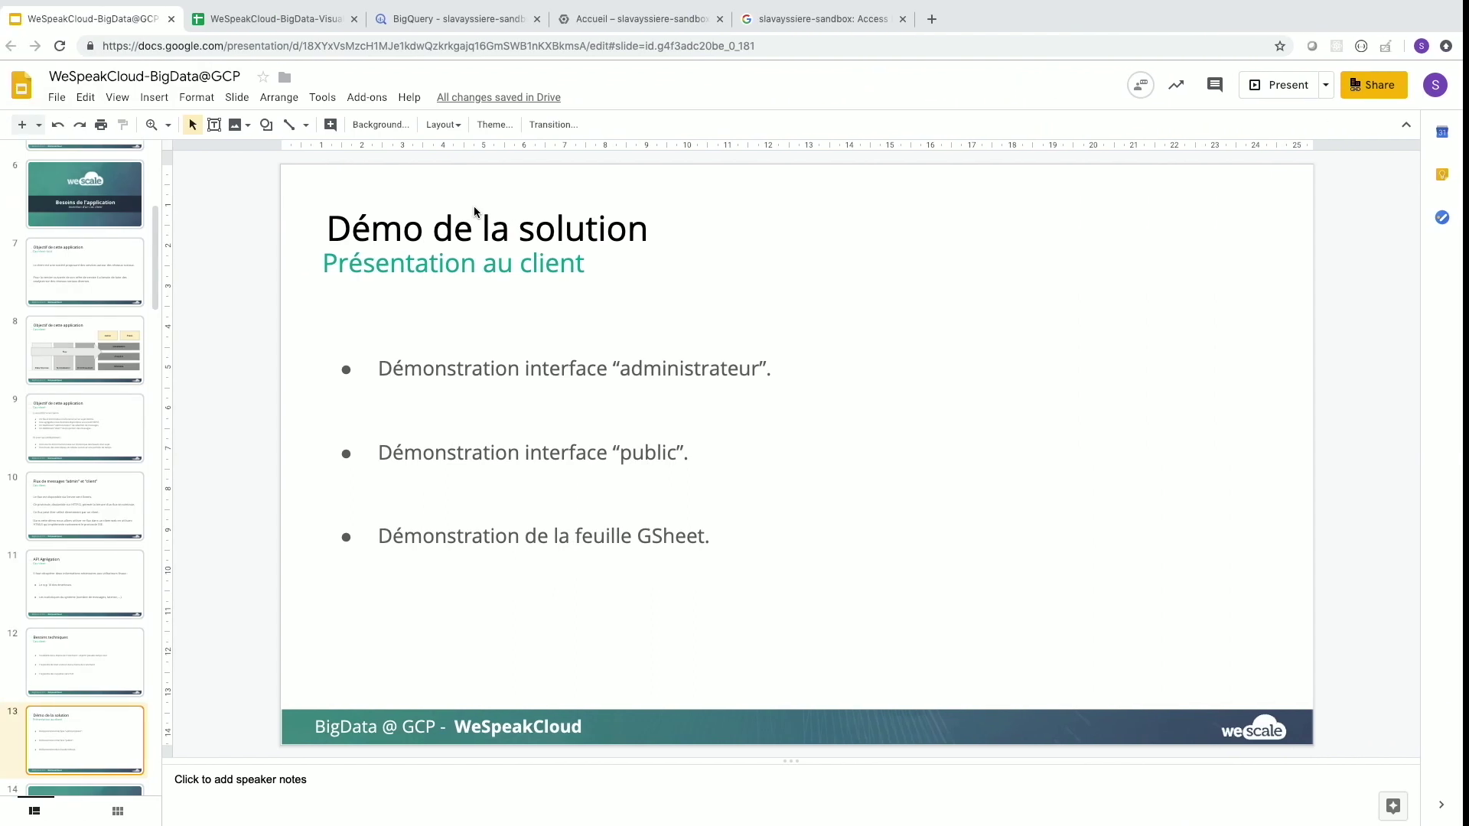
{"action": "key", "text": "ctrl+Right"}
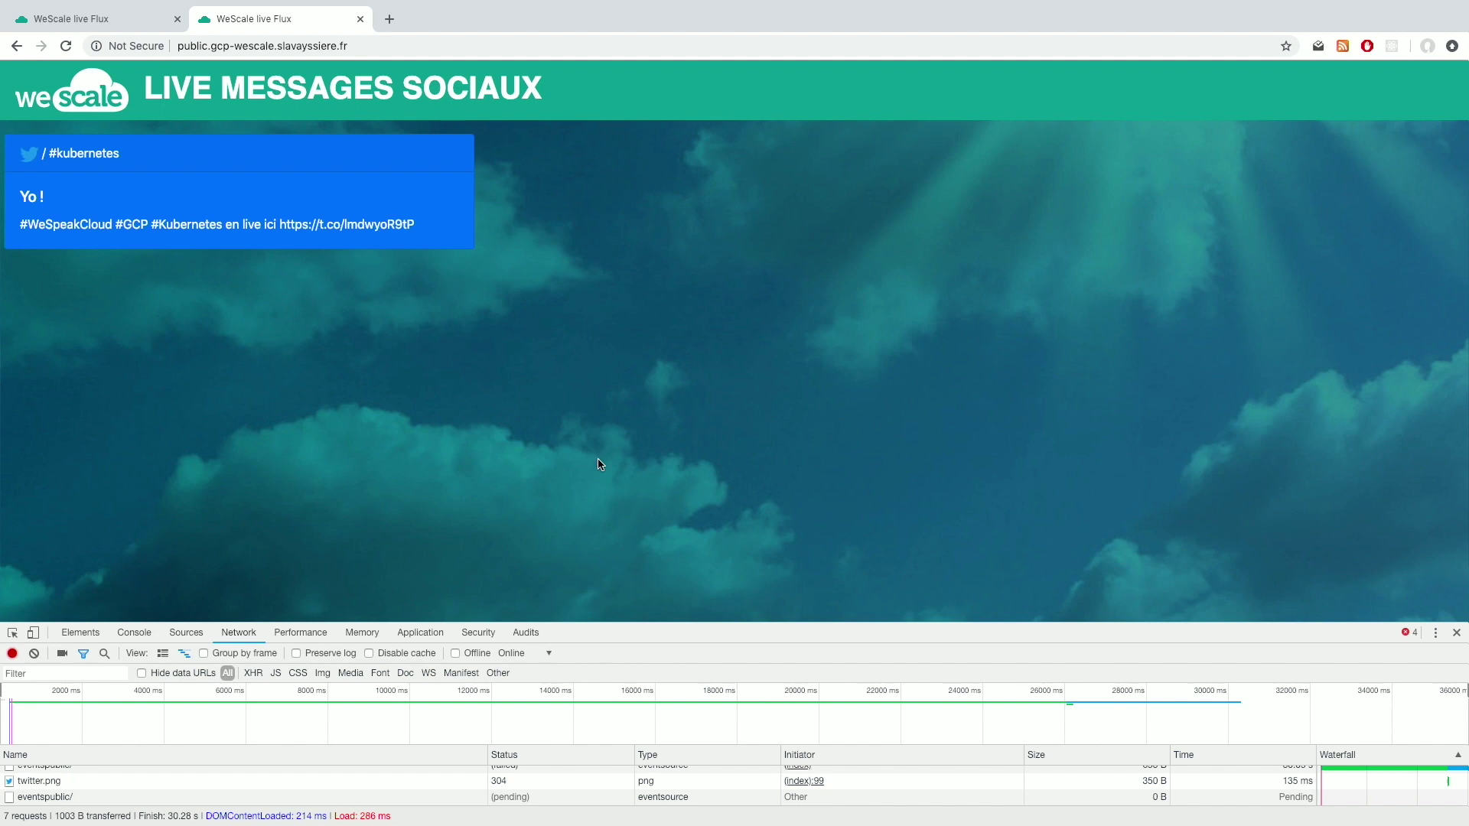
Switch to the WeSpeakCloud-BigData-Visualisation spreadsheet in Google Sheets and fetch the users top 10 data into the Top10 sheet
{"action": "key", "text": "ctrl+Left"}
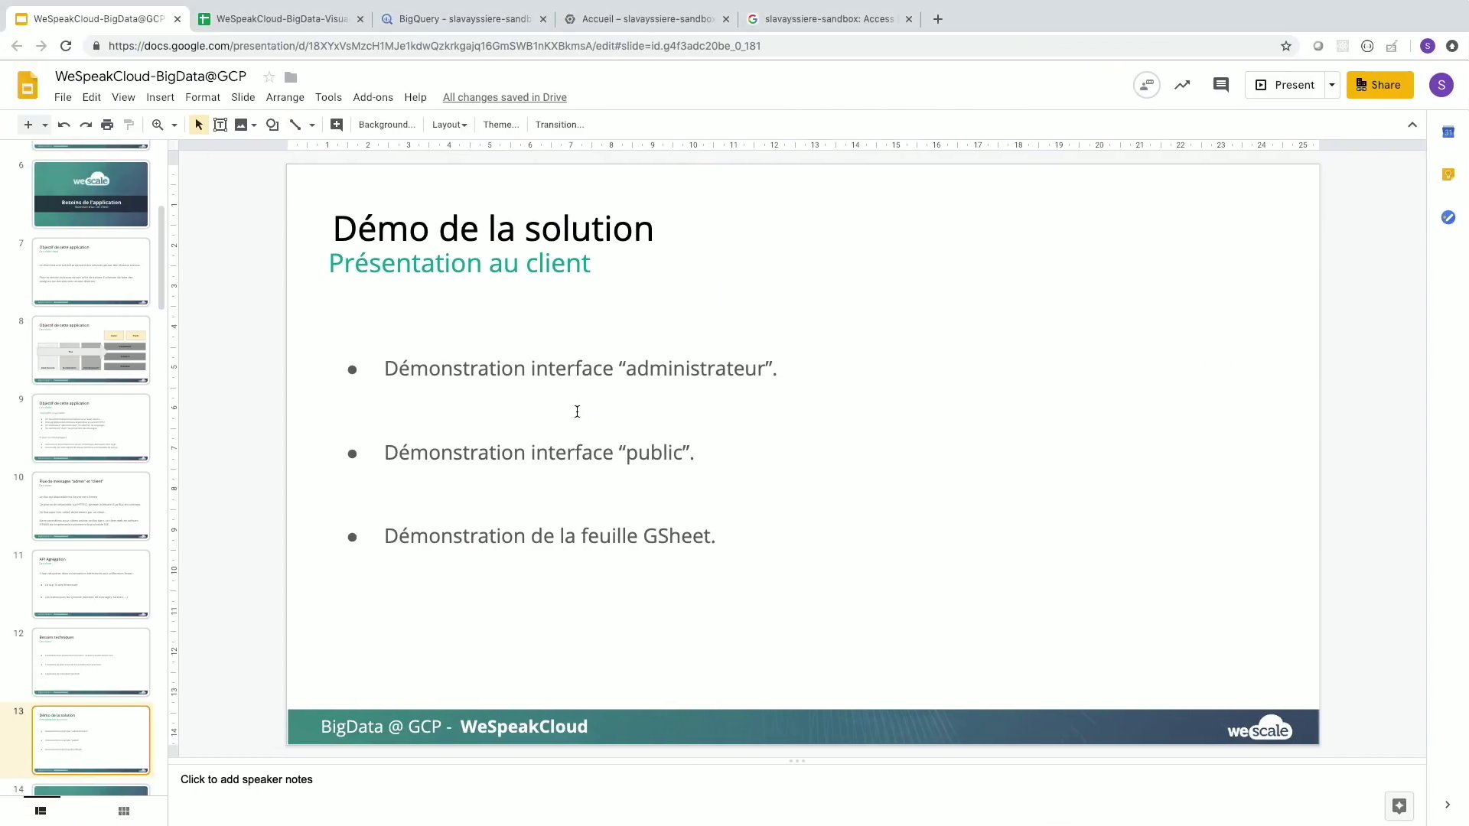
{"action": "left_click", "coordinate": [263, 49]}
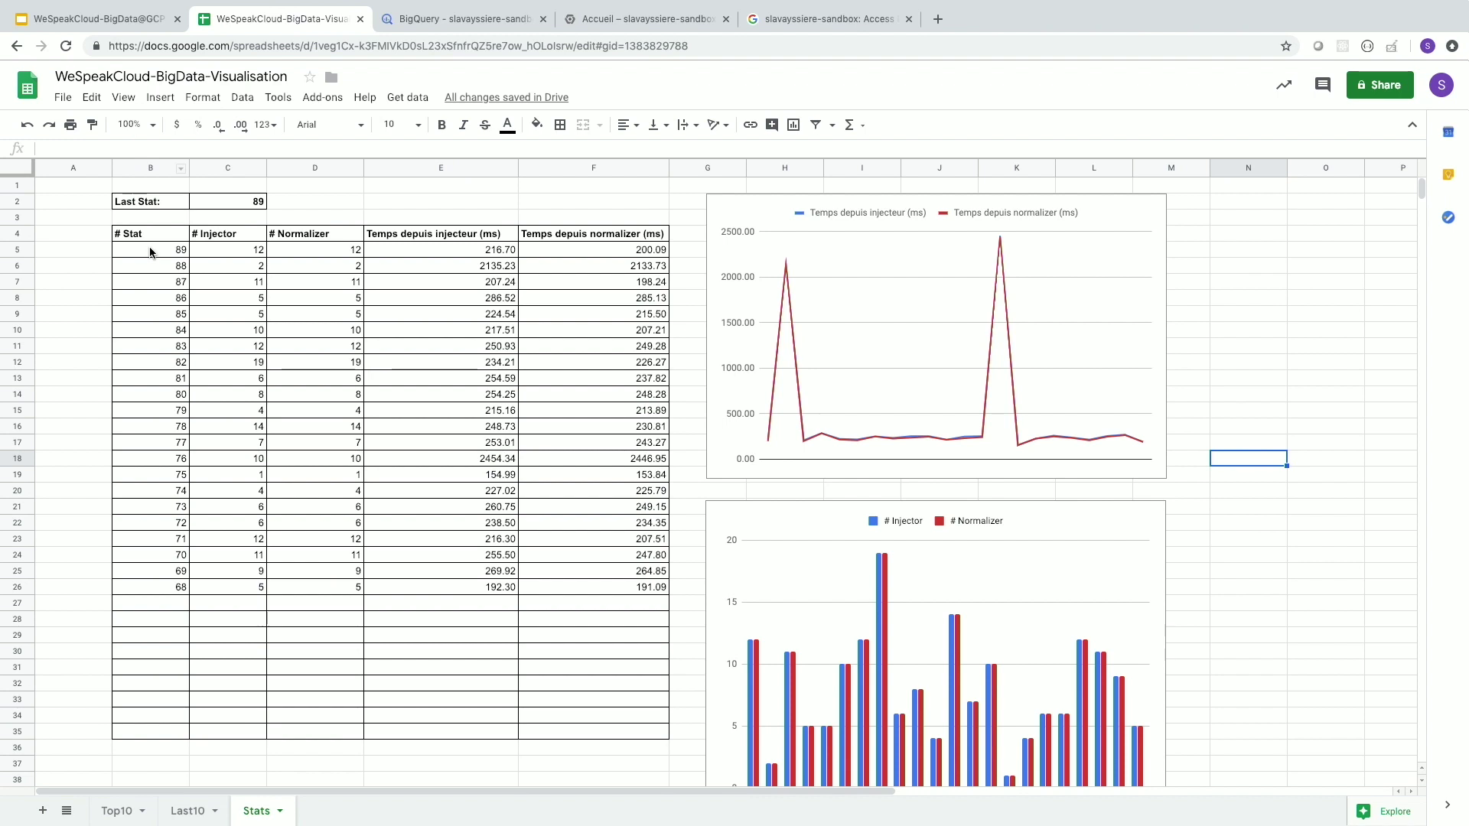
{"action": "left_click", "coordinate": [116, 811]}
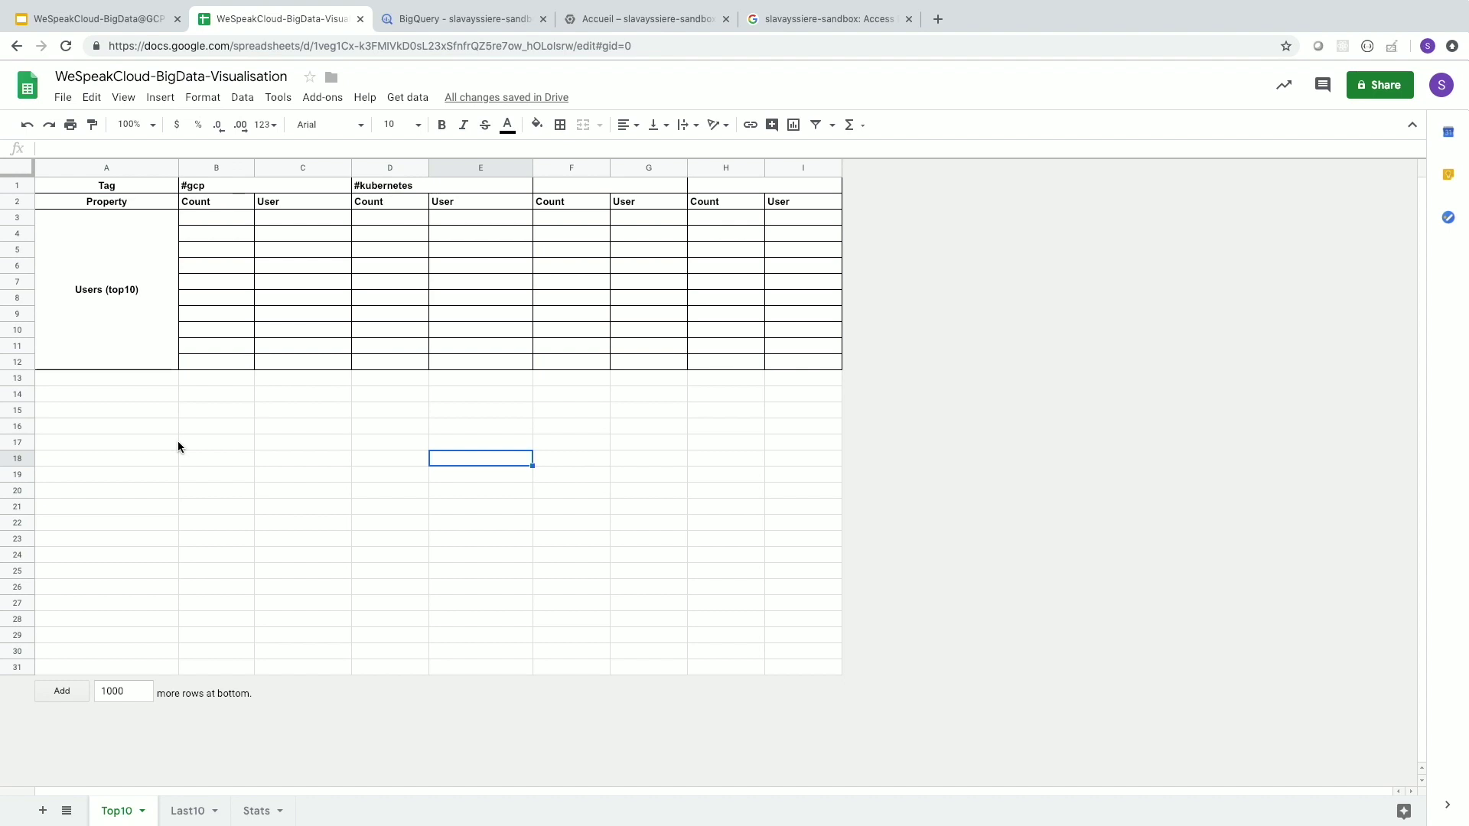
{"action": "left_click", "coordinate": [409, 98]}
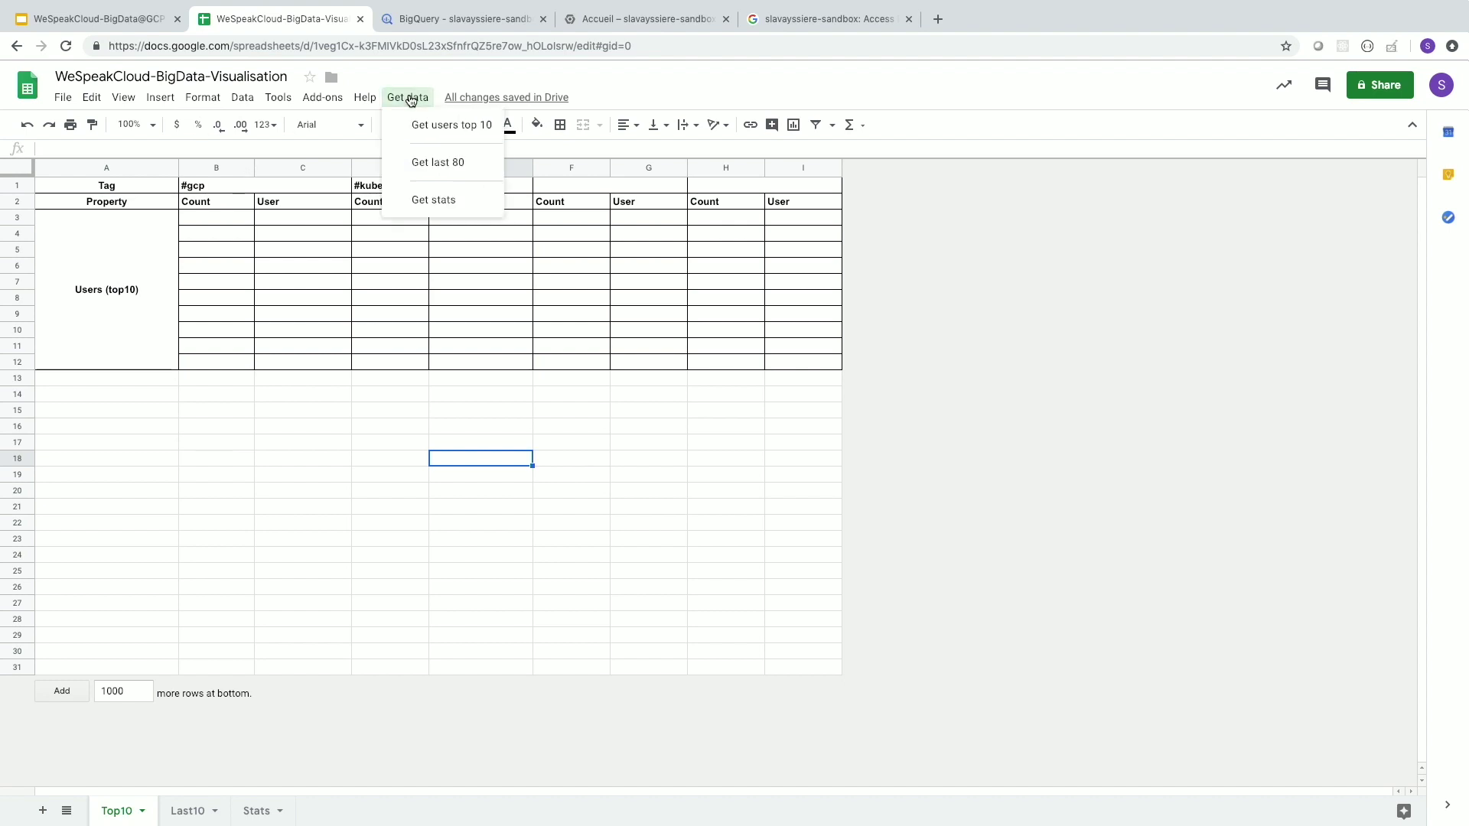
{"action": "left_click", "coordinate": [440, 125]}
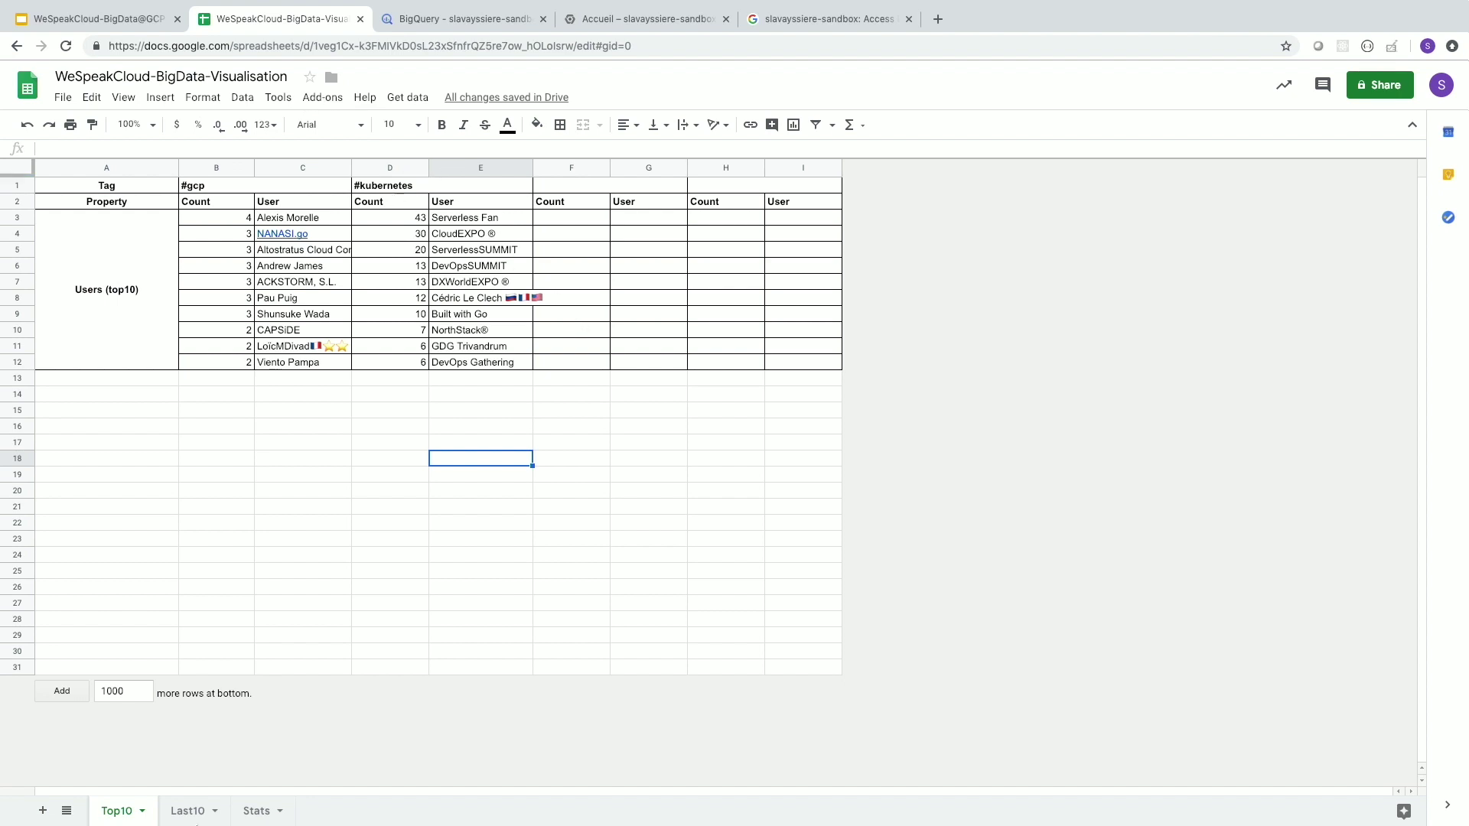
Fill the Last10 sheet's tag, user and sentiment table by running the custom "Get last 80" data fetch
{"action": "left_click", "coordinate": [187, 809]}
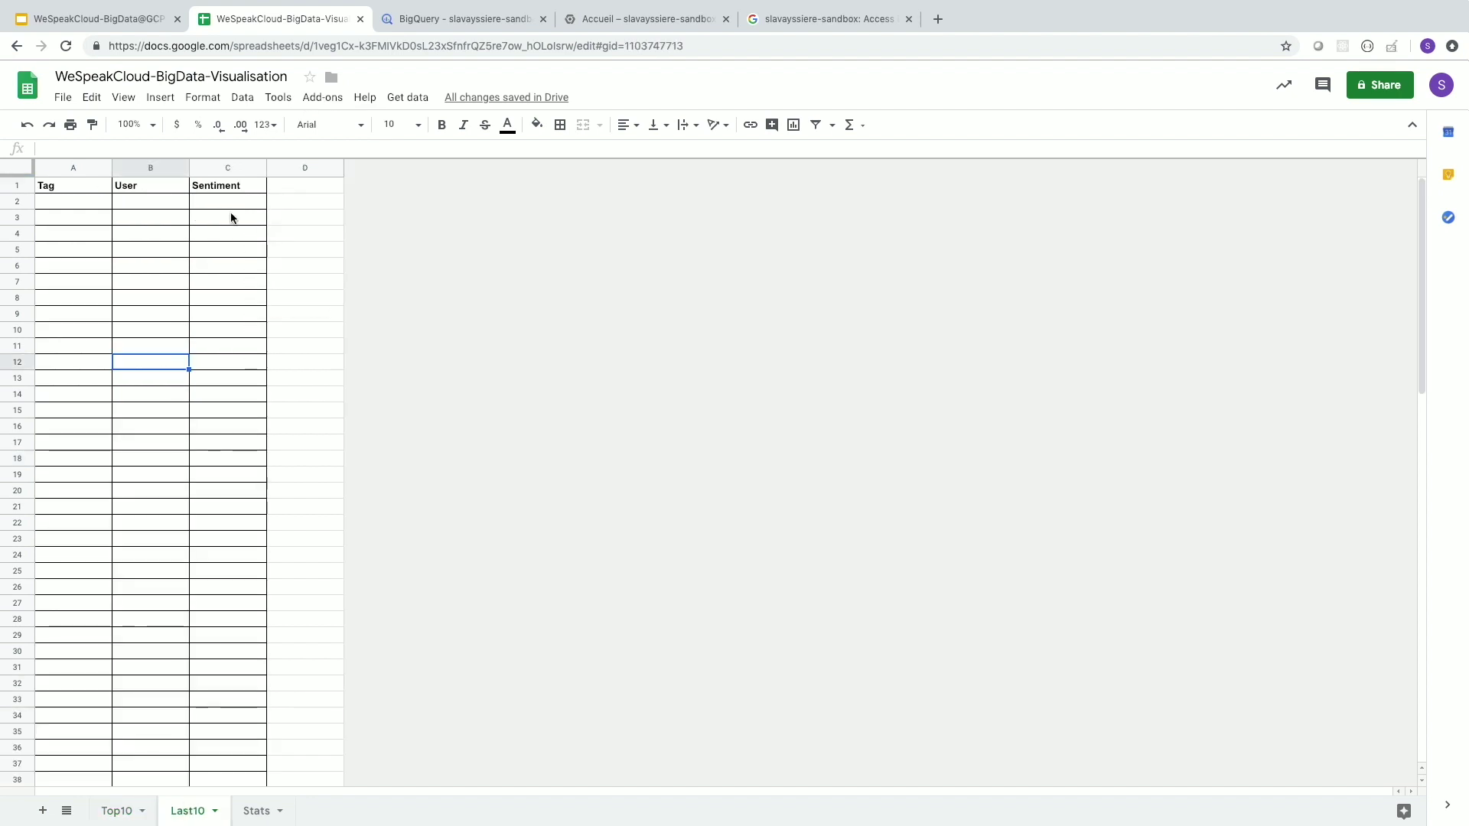
{"action": "left_click", "coordinate": [413, 99]}
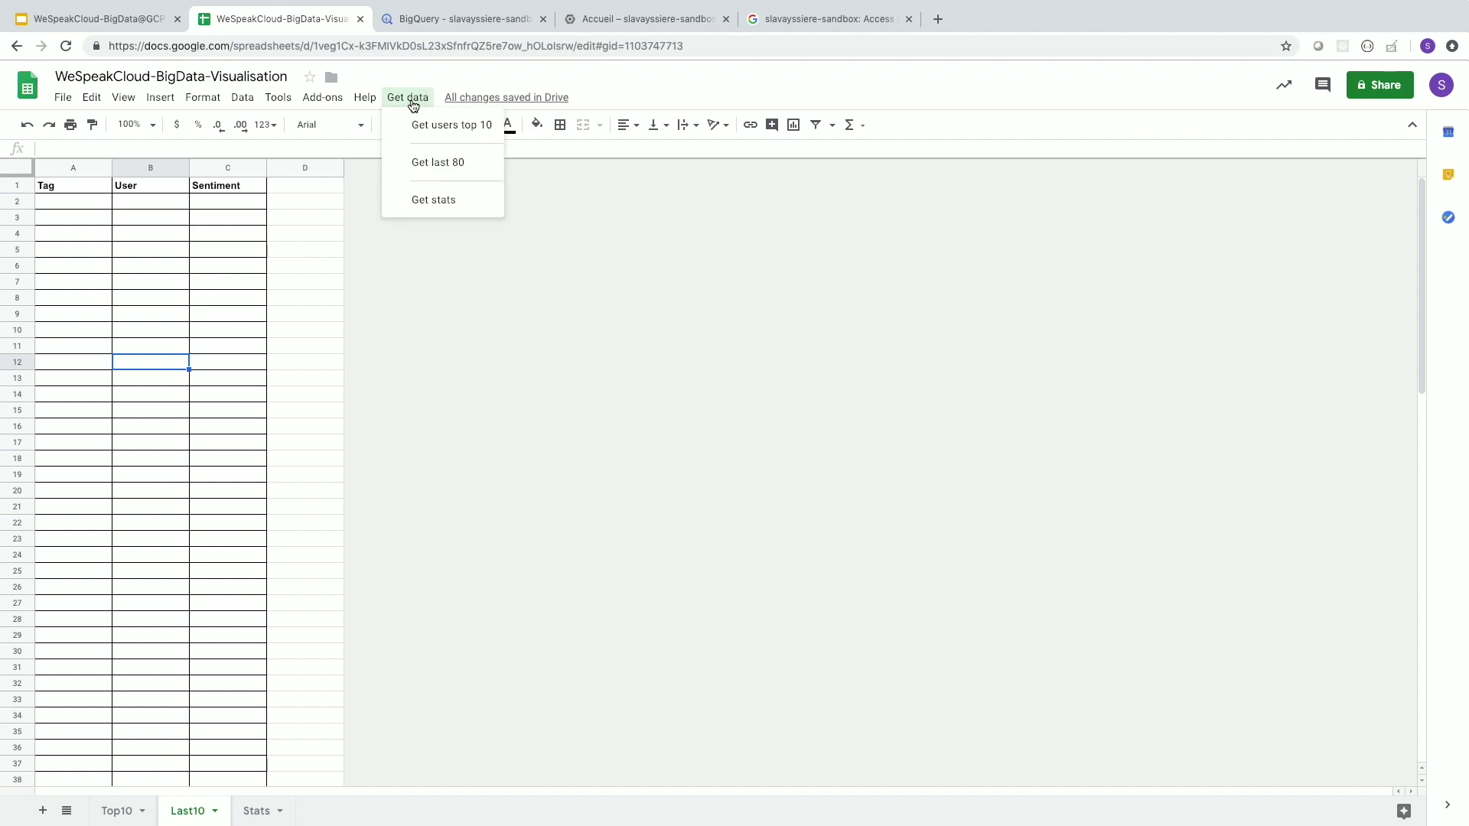
{"action": "left_click", "coordinate": [416, 160]}
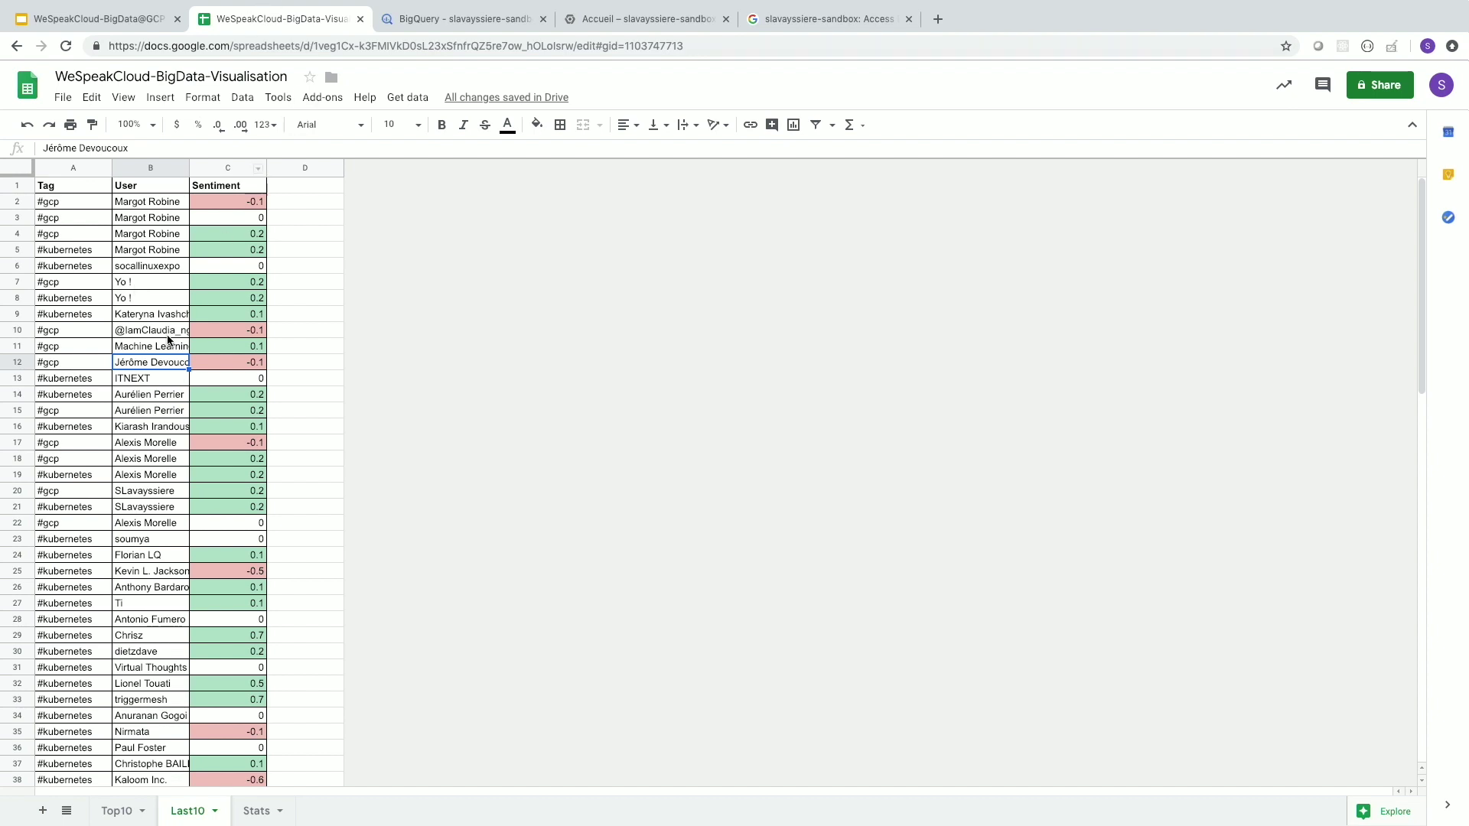
Clear the old statistics in B5:F26 of the Stats sheet and refill the table with the custom "Get stats" data fetch
{"action": "left_click", "coordinate": [257, 811]}
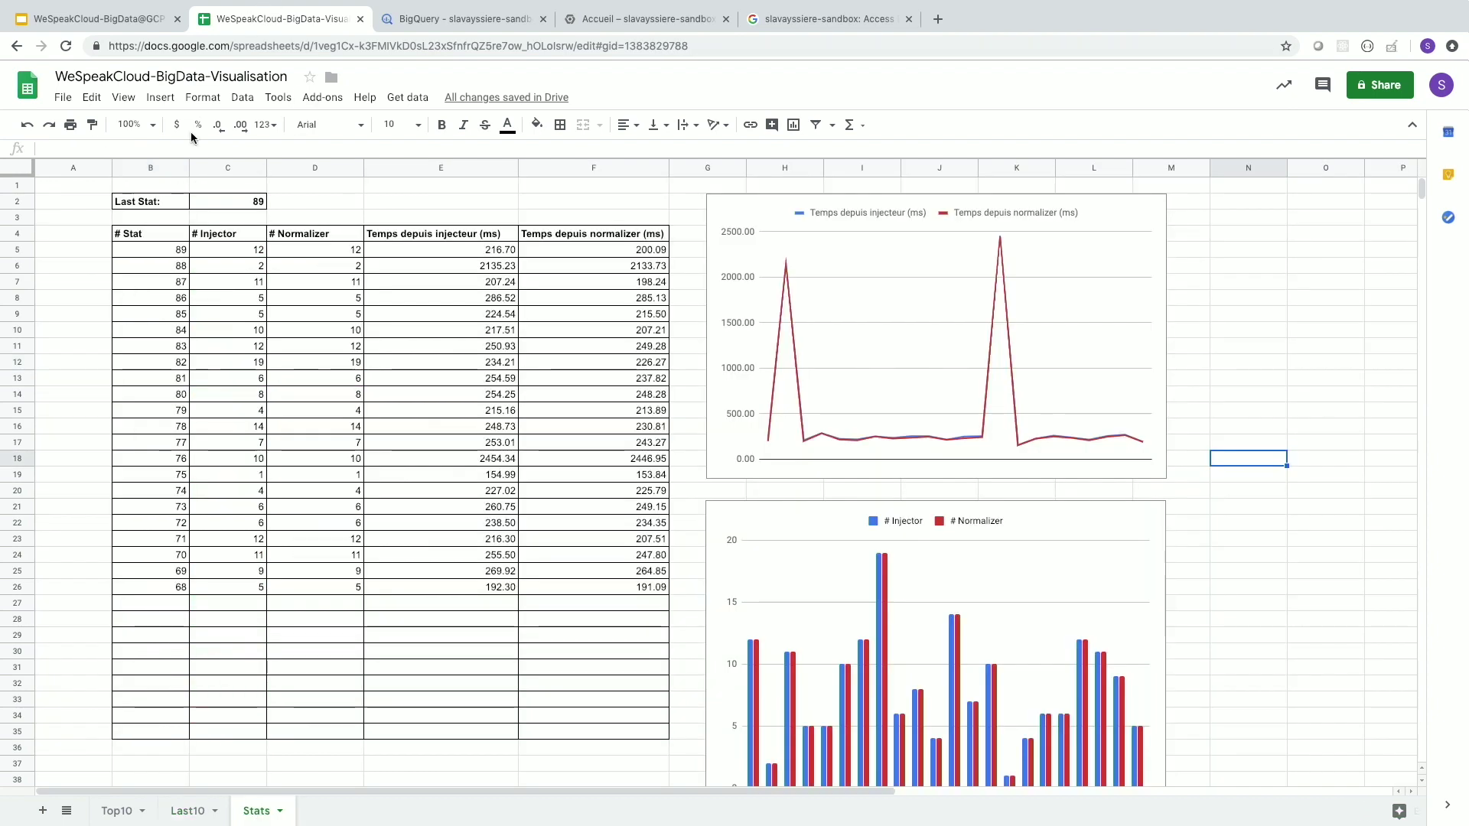
{"action": "left_click_drag", "start_coordinate": [155, 254], "coordinate": [621, 590]}
{"action": "key", "text": "Delete"}
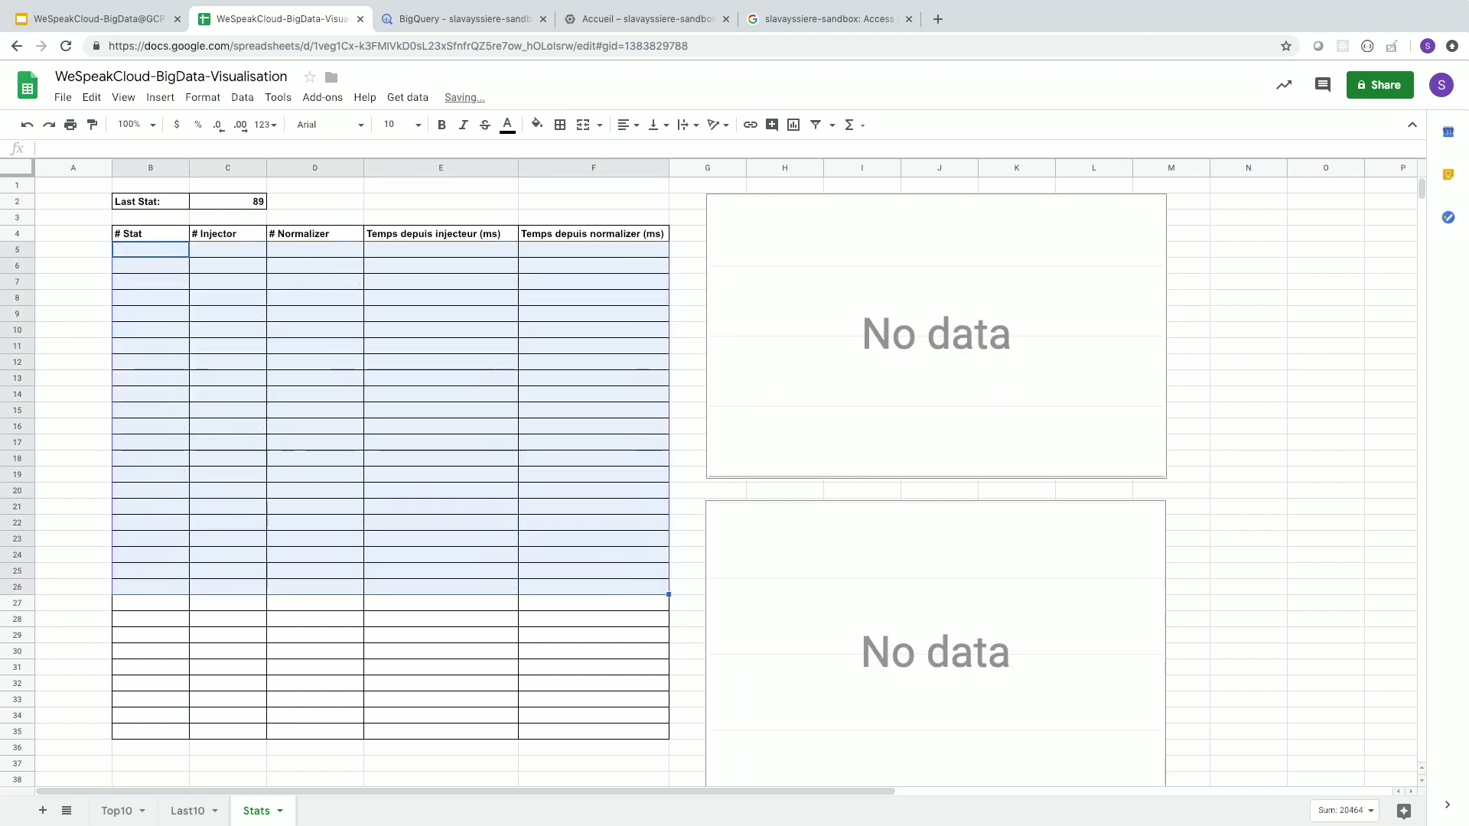
{"action": "left_click", "coordinate": [385, 104]}
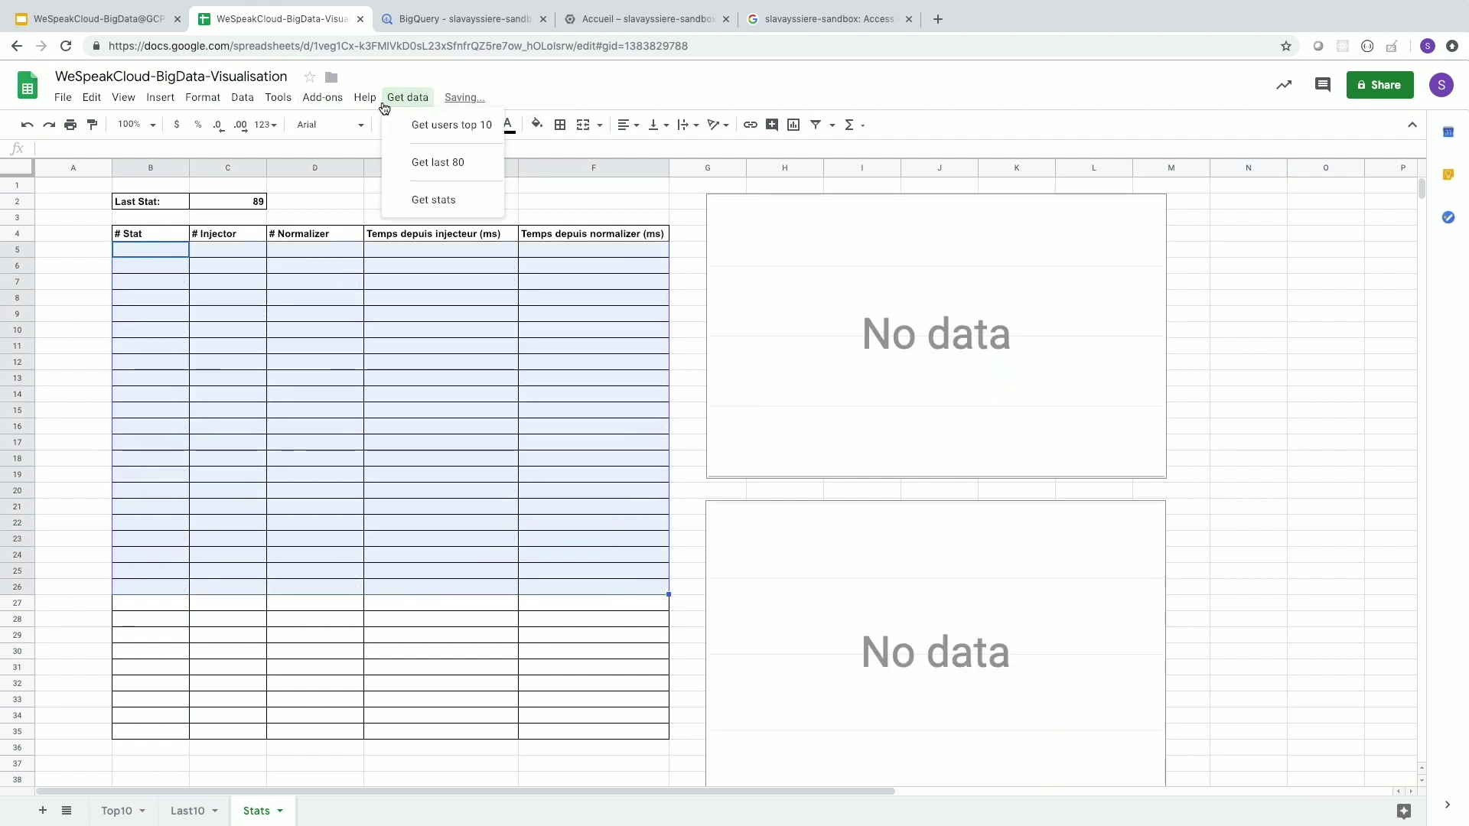
{"action": "left_click", "coordinate": [432, 202]}
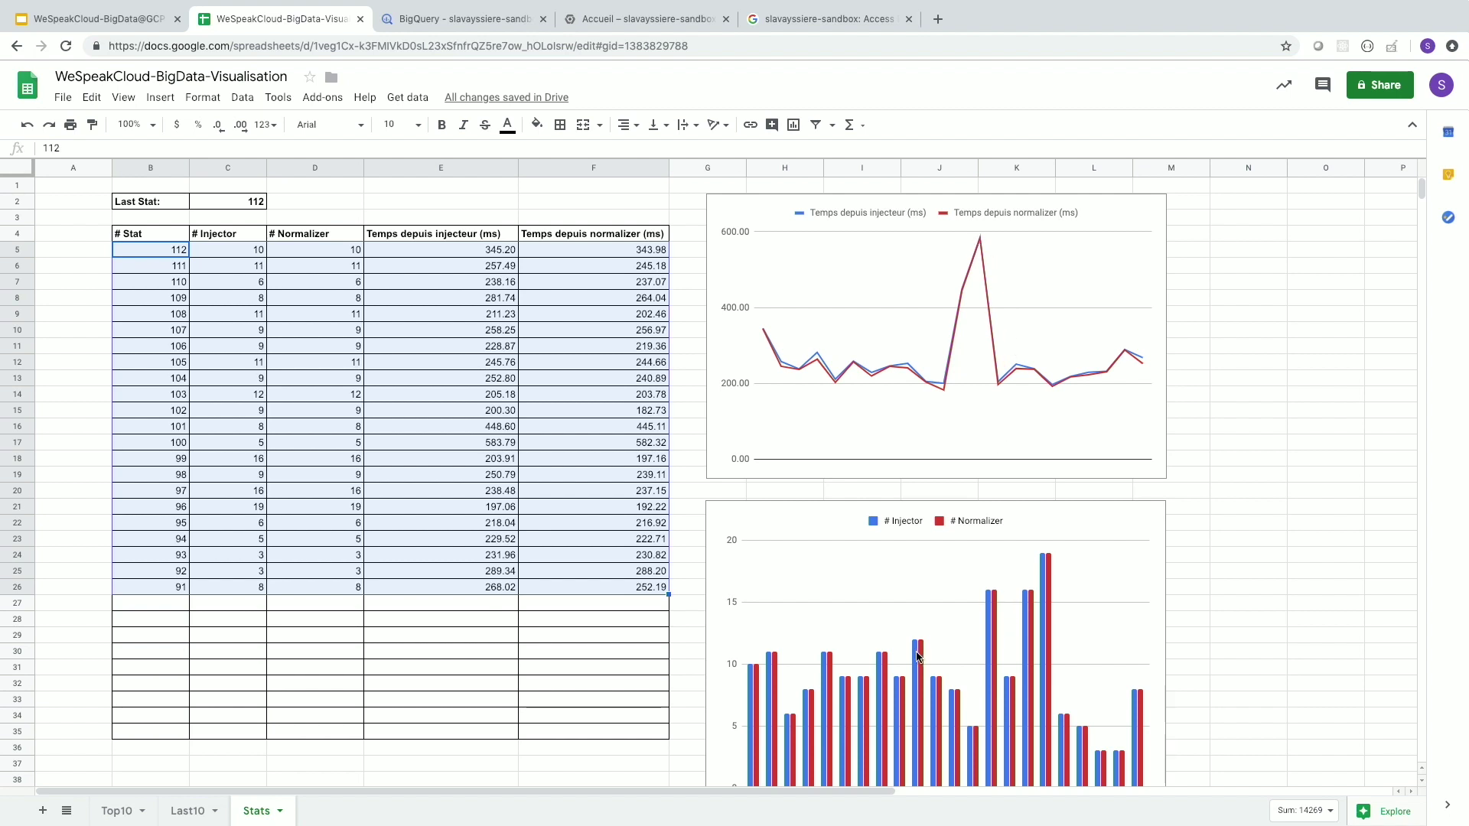
{"action": "left_click", "coordinate": [1205, 570]}
{"action": "scroll", "coordinate": [1208, 566], "scroll_direction": "down", "scroll_amount": 1}
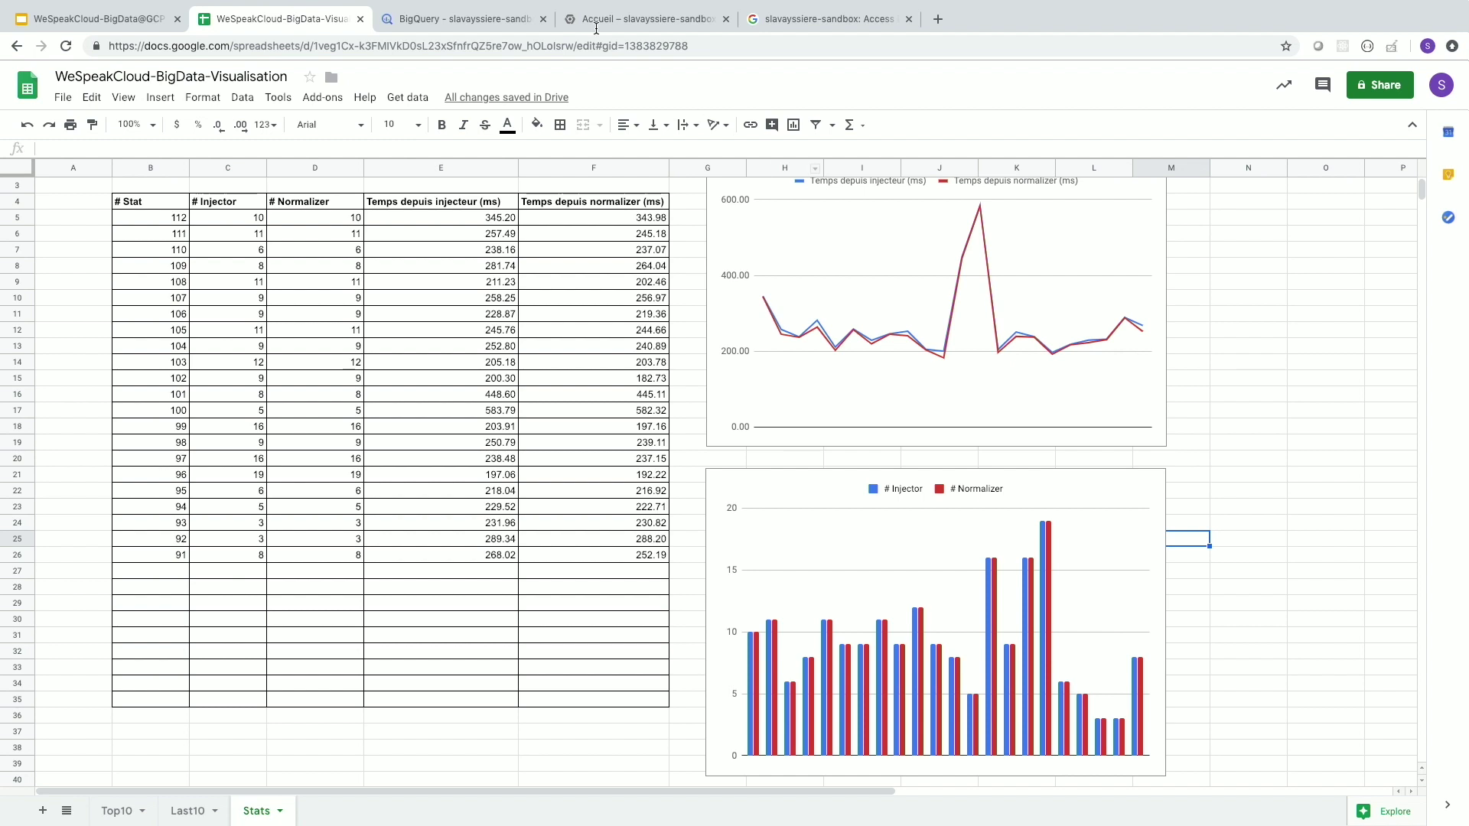
Switch to the WeSpeakCloud-BigData@GCP presentation, present it full screen from slide 13 and advance to the "Schéma injectors" architecture slide
{"action": "left_click", "coordinate": [91, 21]}
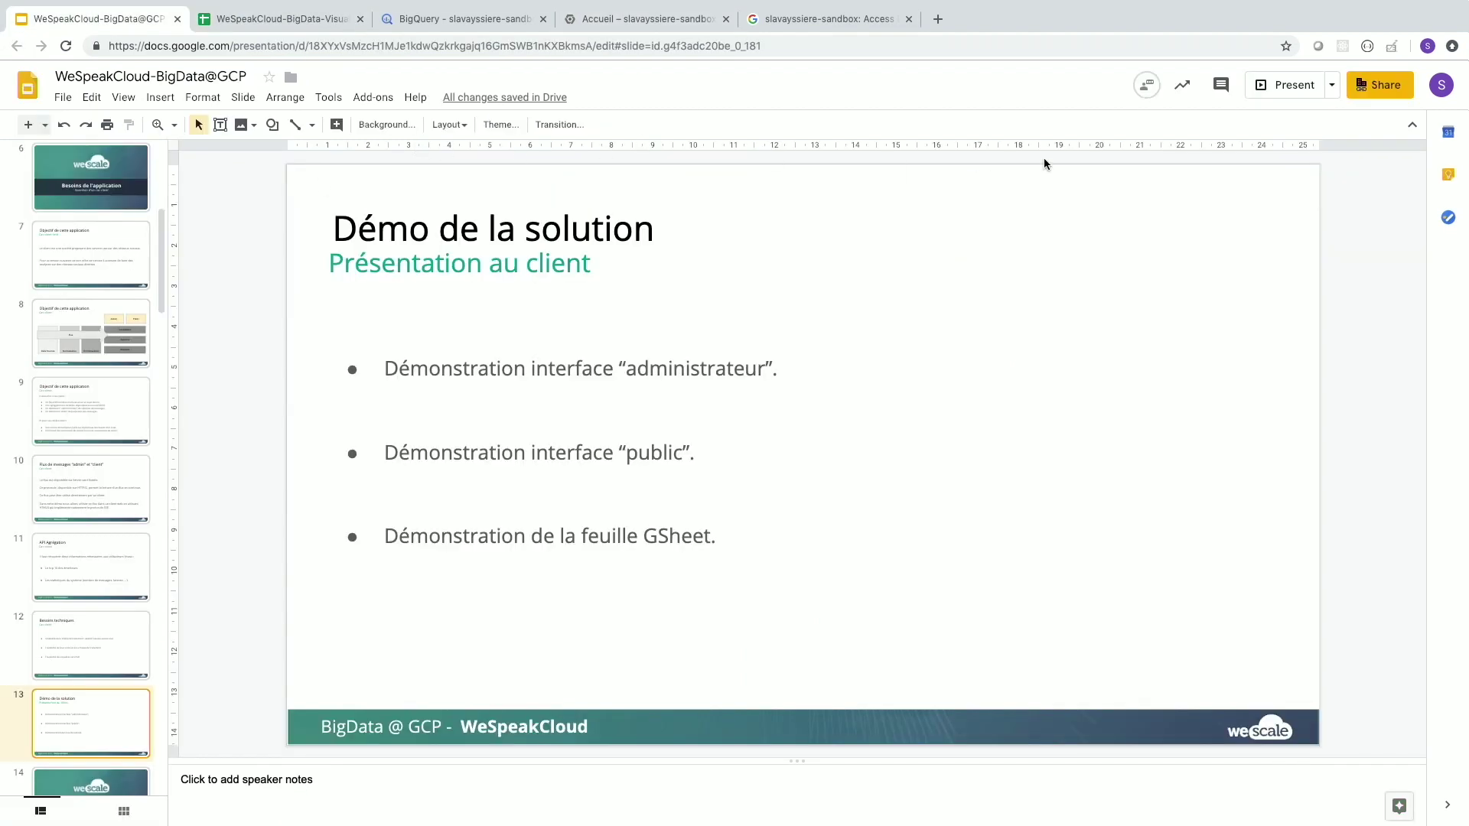
{"action": "left_click", "coordinate": [1292, 86]}
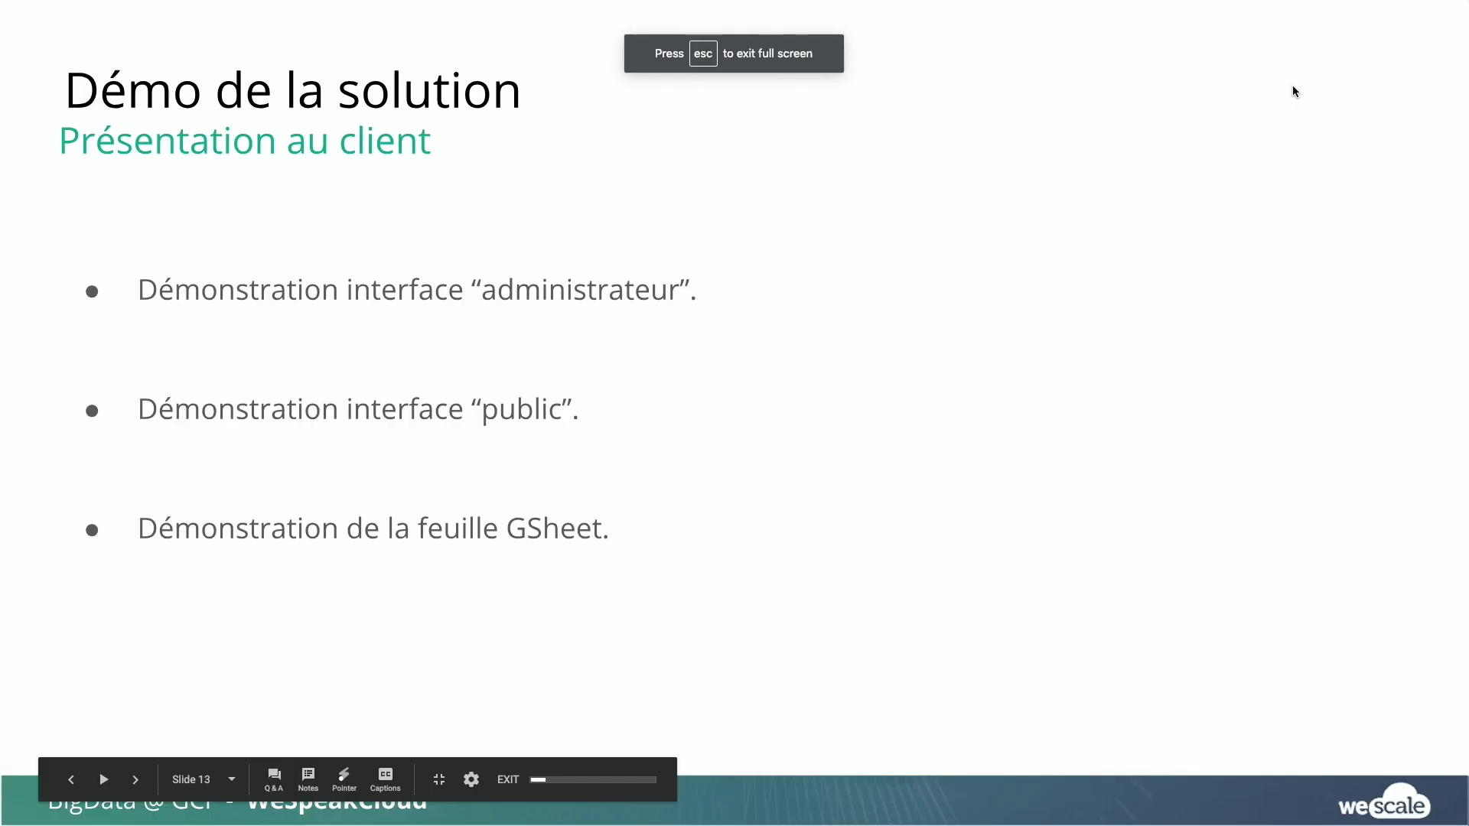
{"action": "key", "text": "Right"}
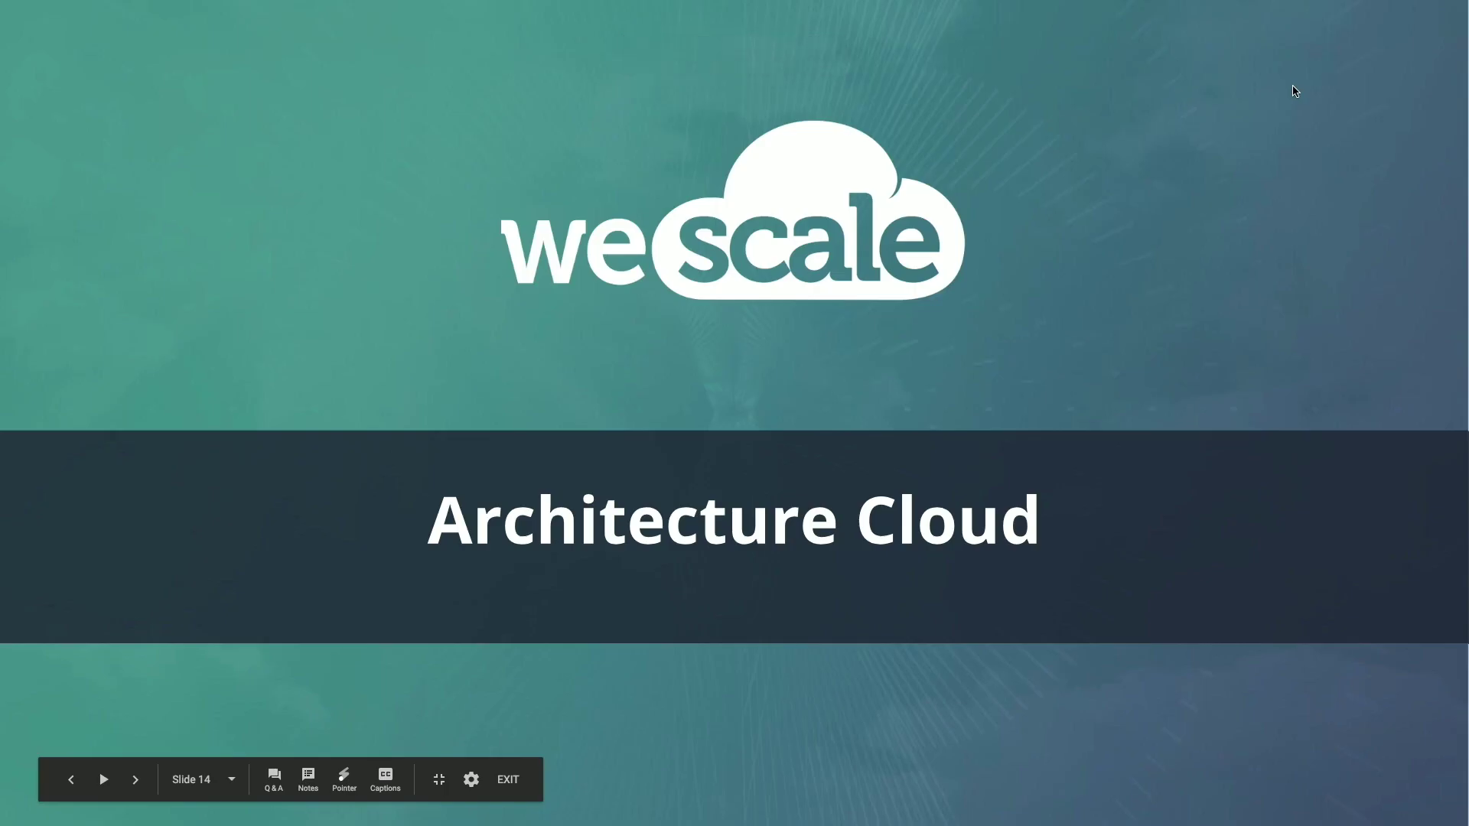
{"action": "key", "text": "Right"}
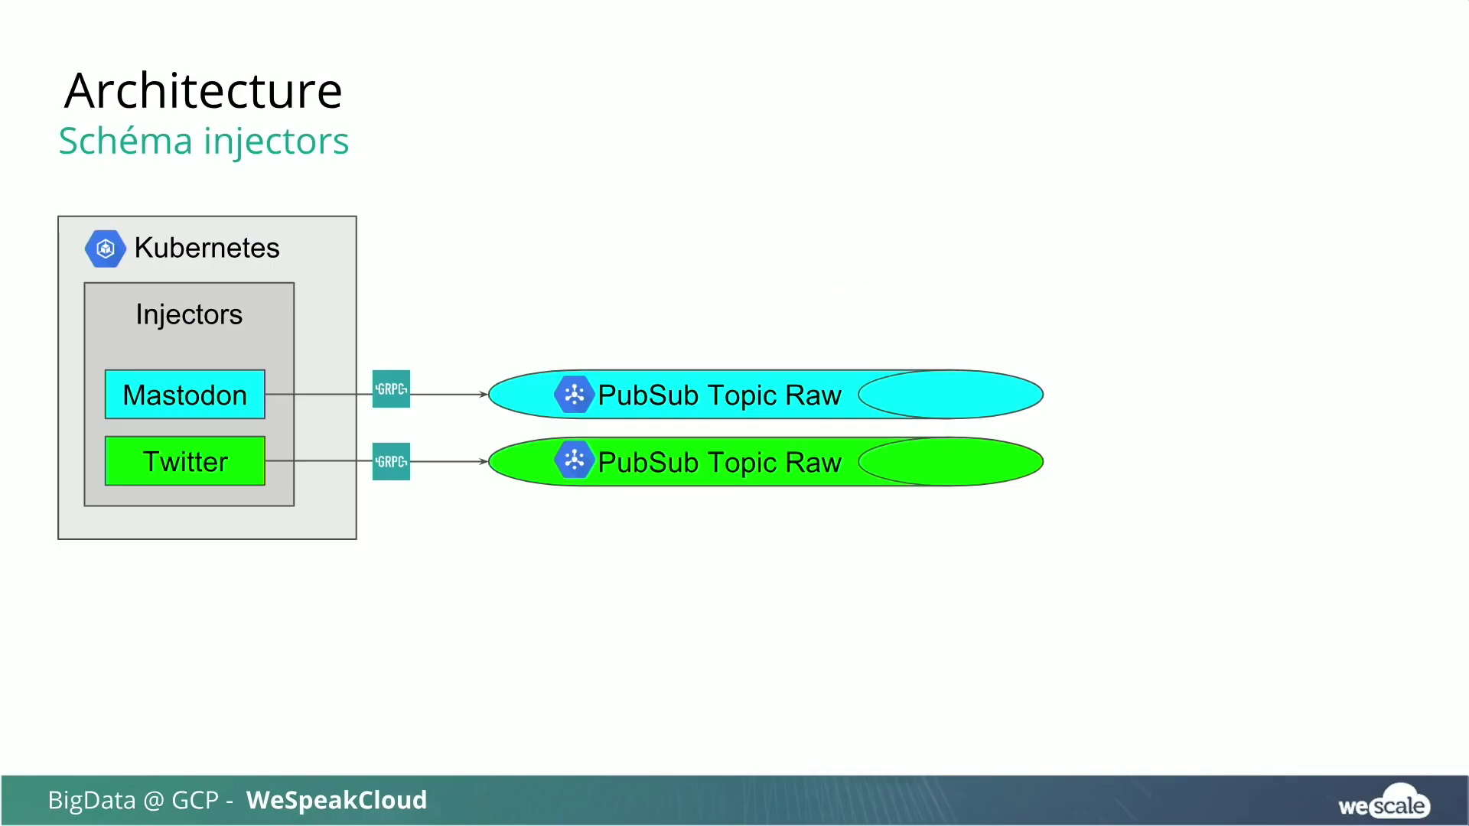
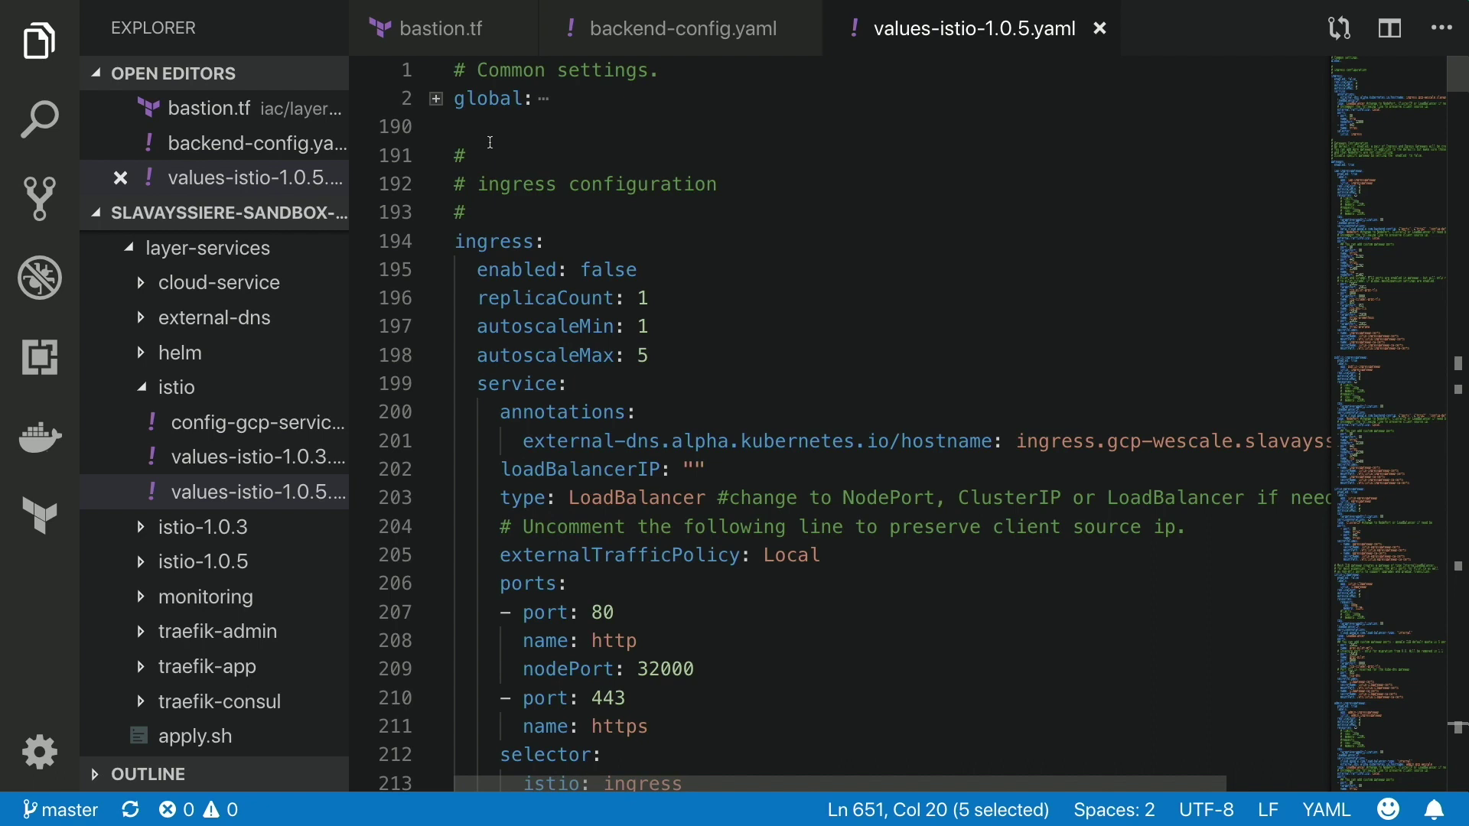
In Visual Studio Code, examine the ingress and iap-ingressgateway settings of values-istio-1.0.5.yaml, including backend annotation and ports, and highlight the NodePort service type
{"action": "scroll", "coordinate": [533, 167], "scroll_direction": "down", "scroll_amount": 2}
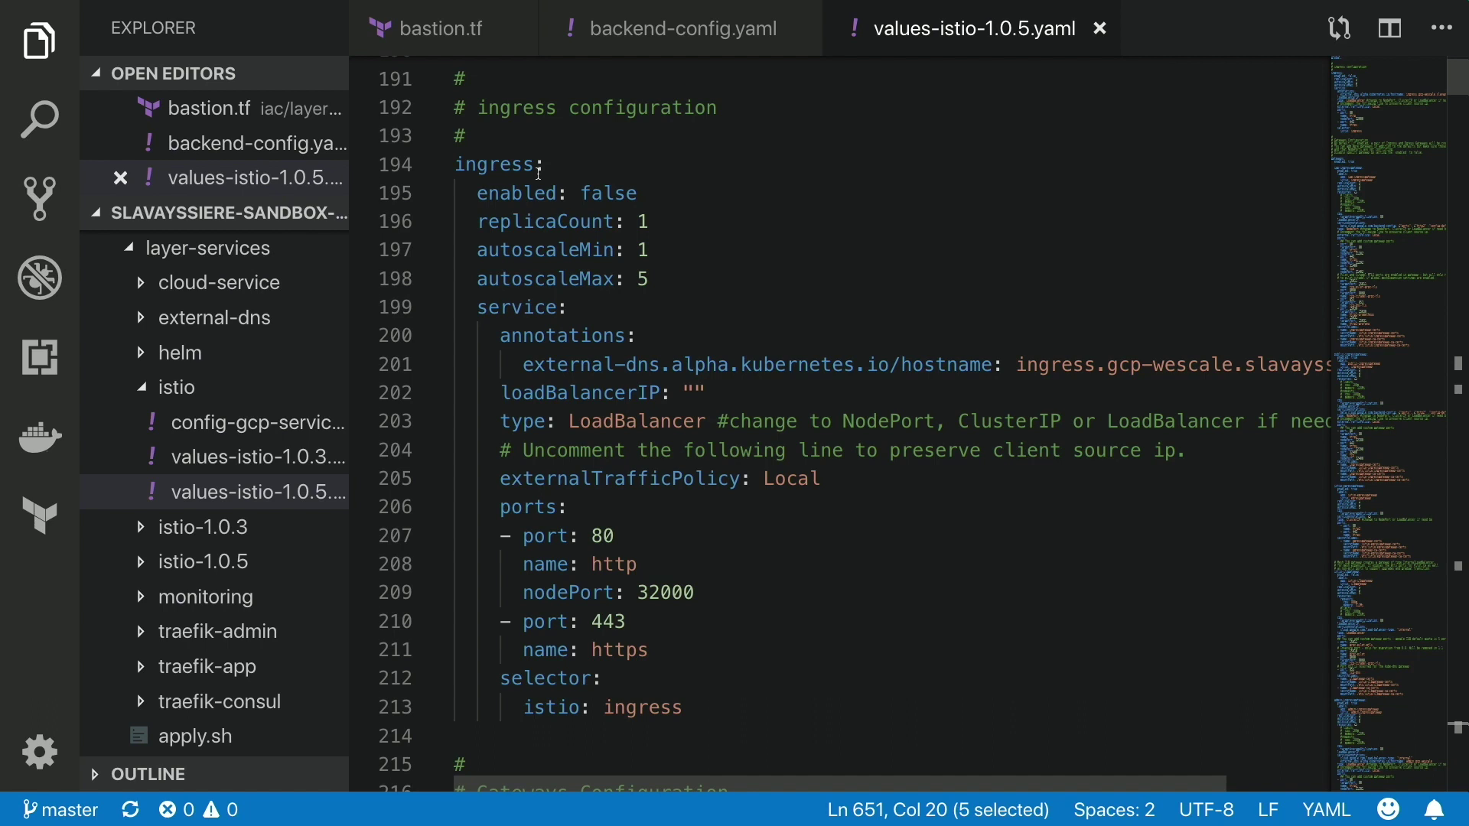
{"action": "scroll", "coordinate": [540, 174], "scroll_direction": "down", "scroll_amount": 1}
{"action": "scroll", "coordinate": [539, 174], "scroll_direction": "up", "scroll_amount": 2}
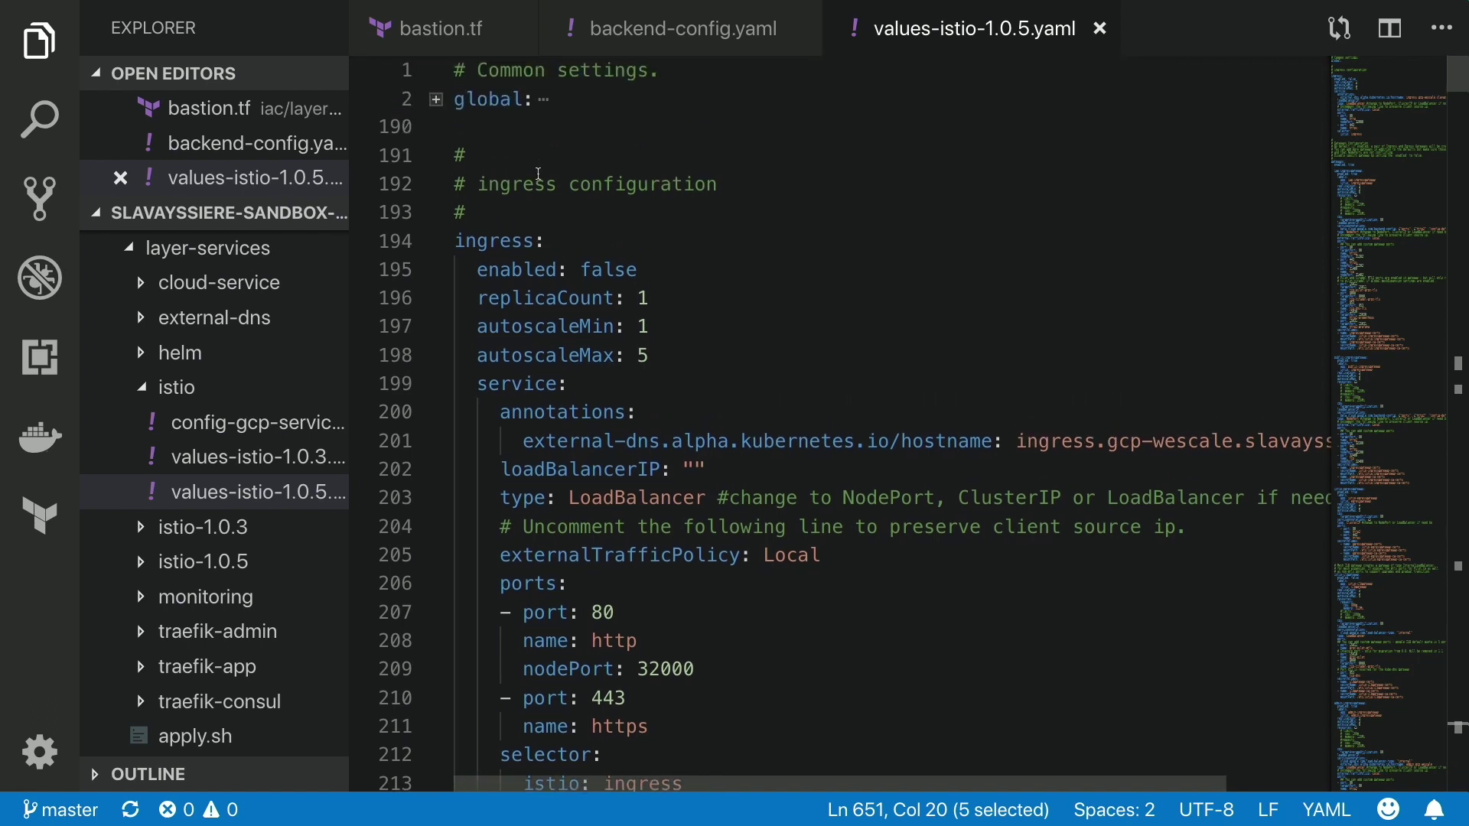
{"action": "scroll", "coordinate": [540, 173], "scroll_direction": "down", "scroll_amount": 8}
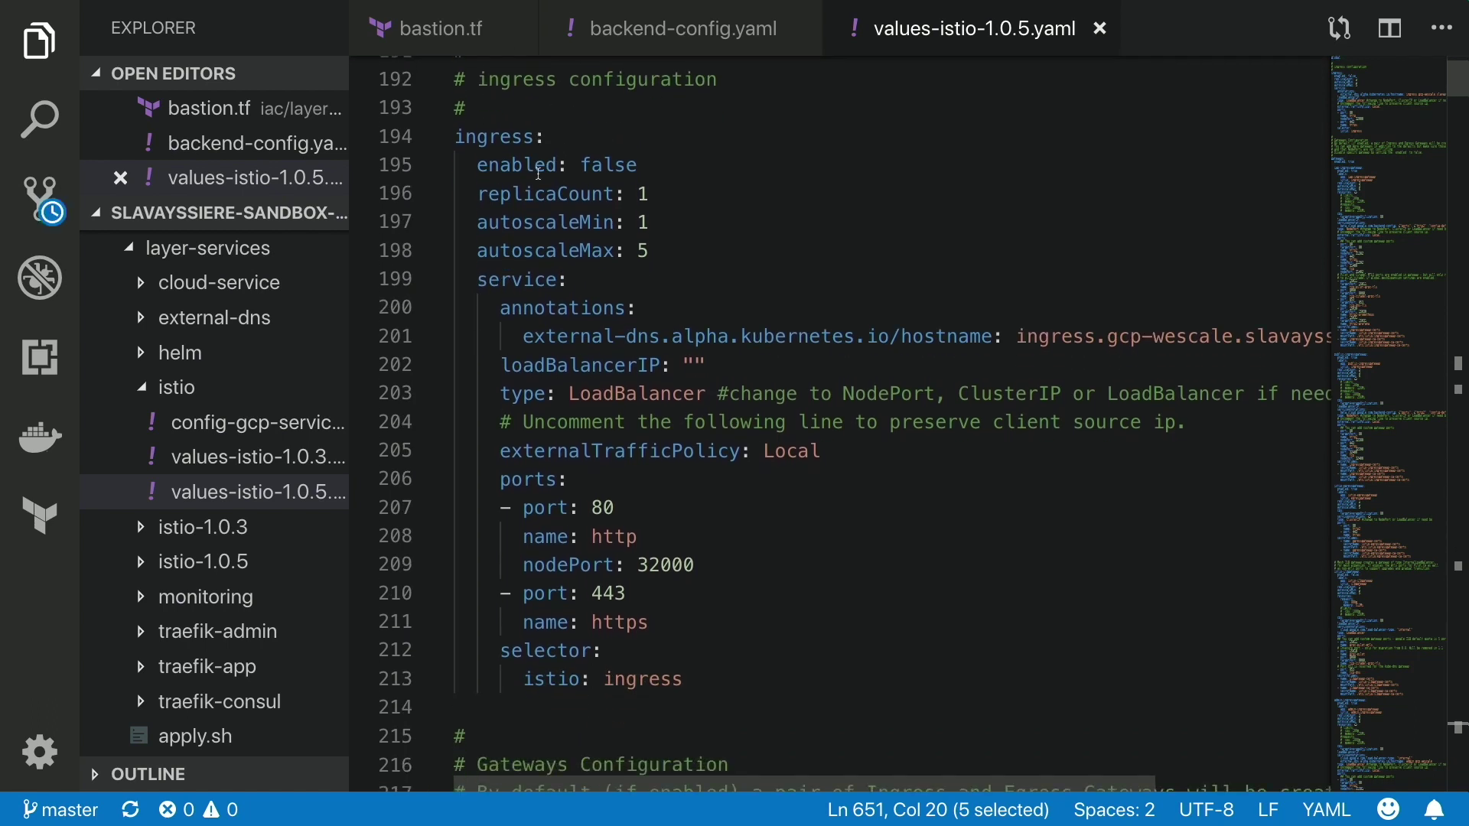
{"action": "scroll", "coordinate": [539, 174], "scroll_direction": "down", "scroll_amount": 3}
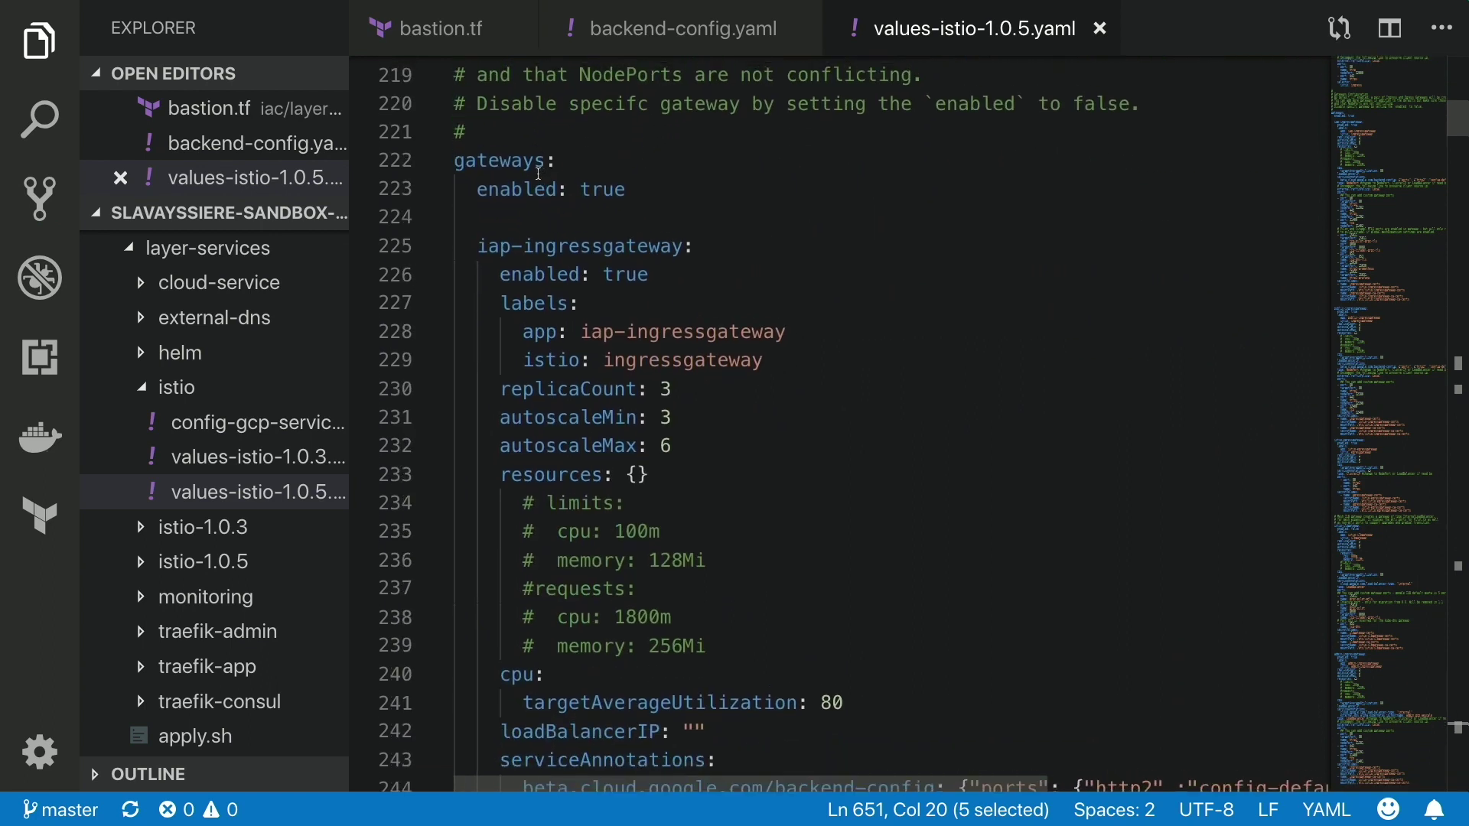
{"action": "scroll", "coordinate": [585, 214], "scroll_direction": "down", "scroll_amount": 1}
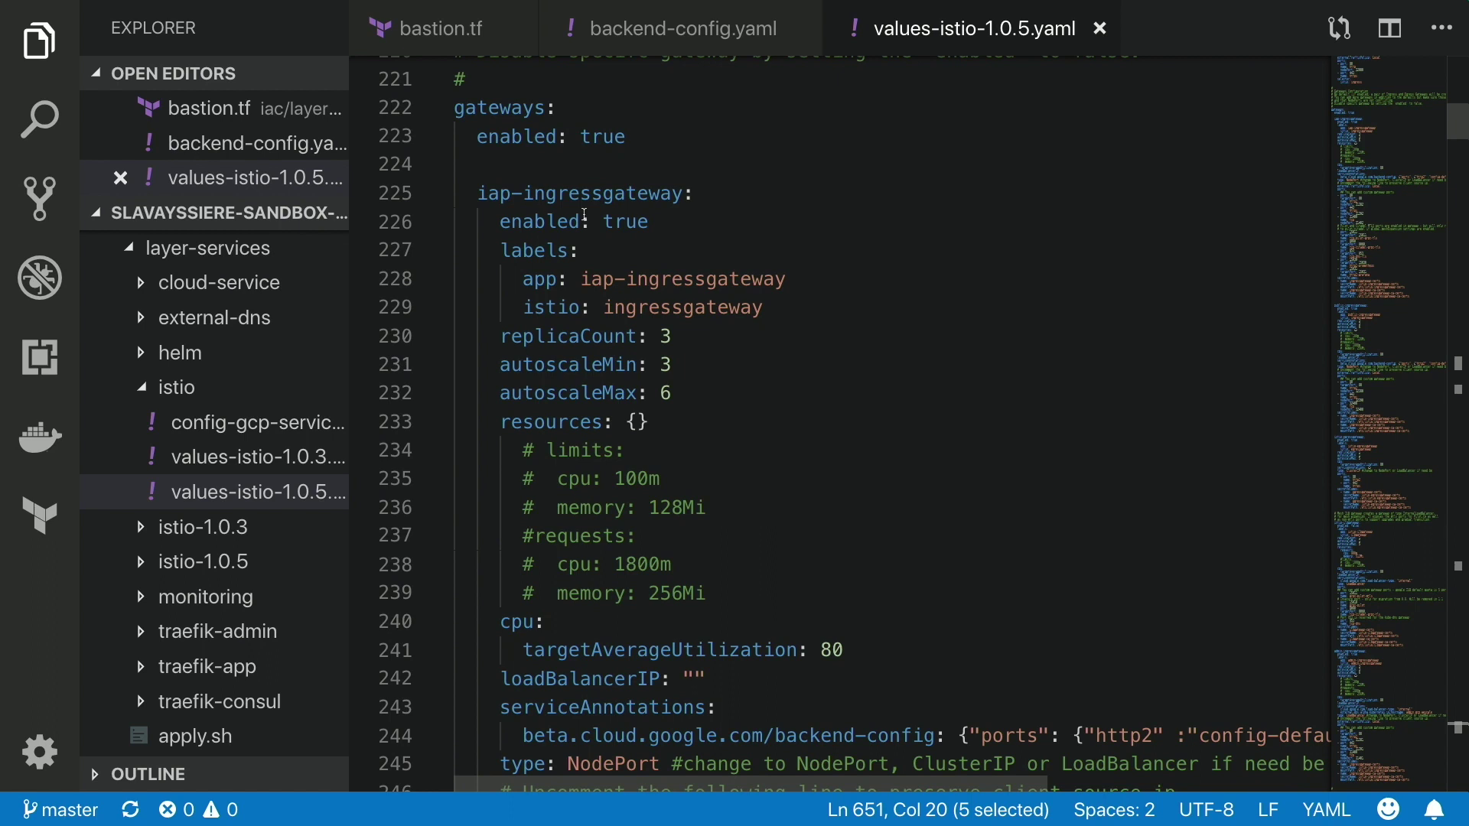
{"action": "scroll", "coordinate": [644, 271], "scroll_direction": "down", "scroll_amount": 1}
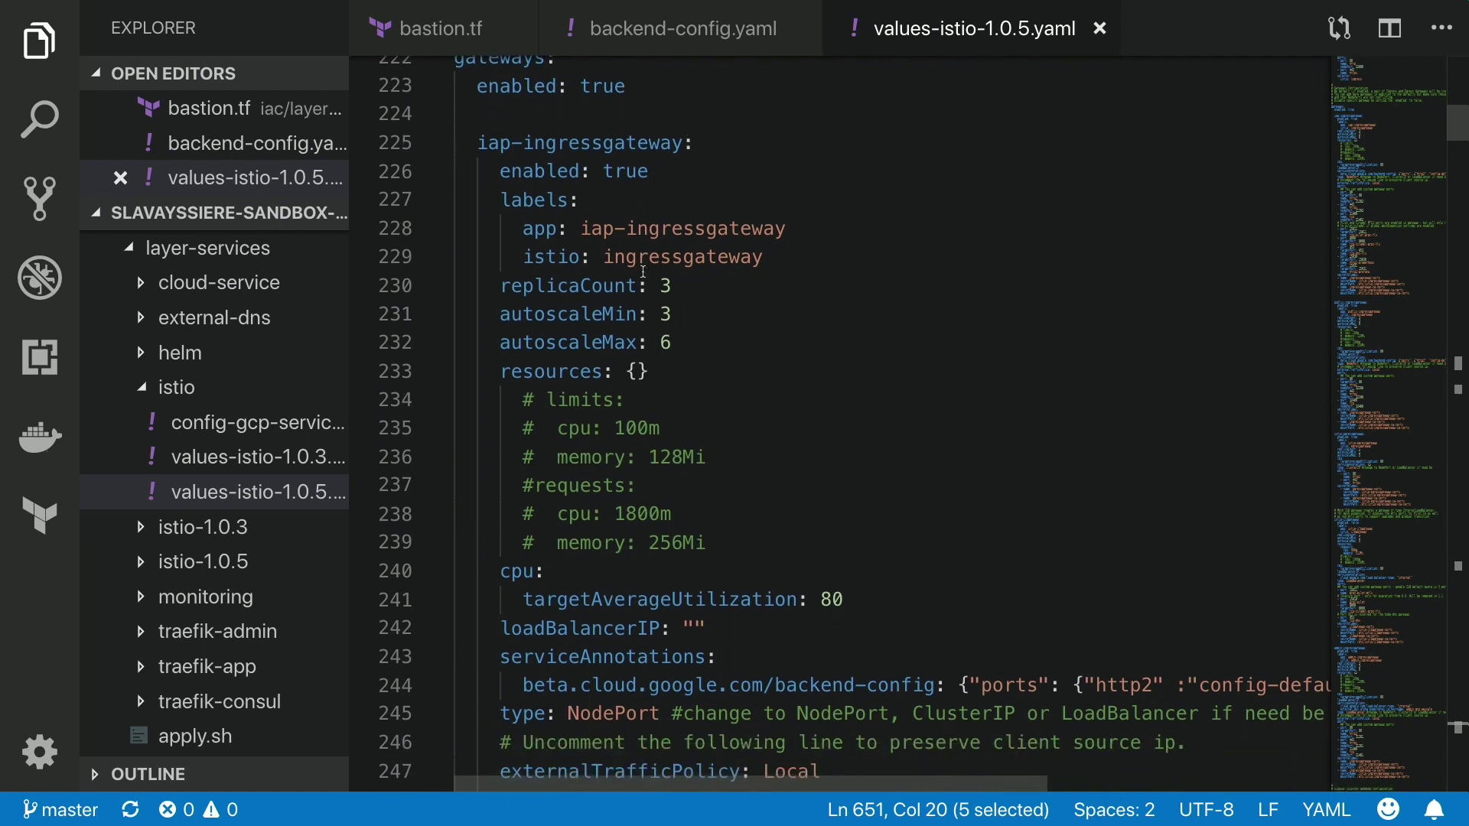
{"action": "scroll", "coordinate": [643, 272], "scroll_direction": "down", "scroll_amount": 4}
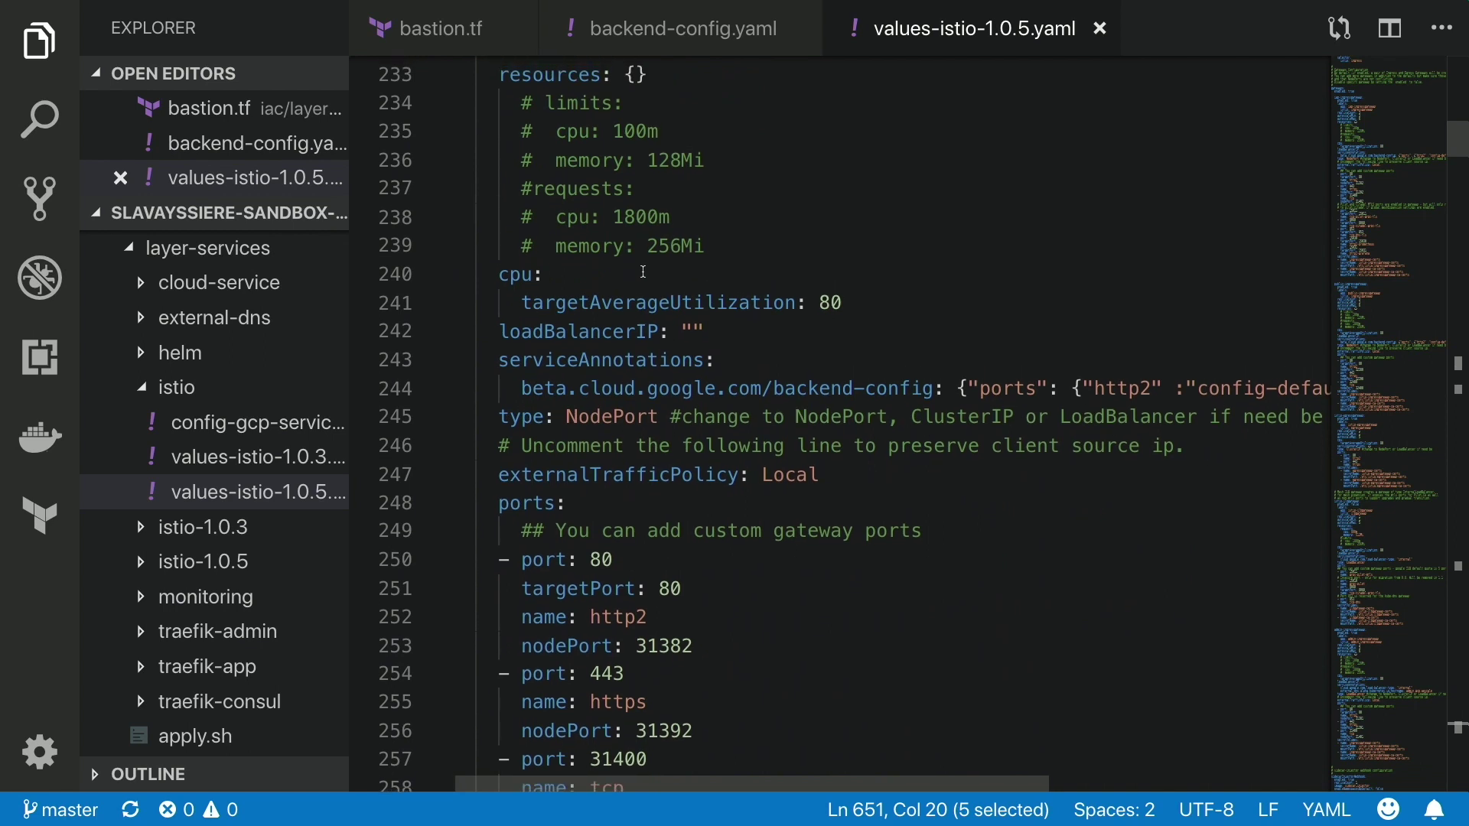
{"action": "scroll", "coordinate": [643, 272], "scroll_direction": "up", "scroll_amount": 4}
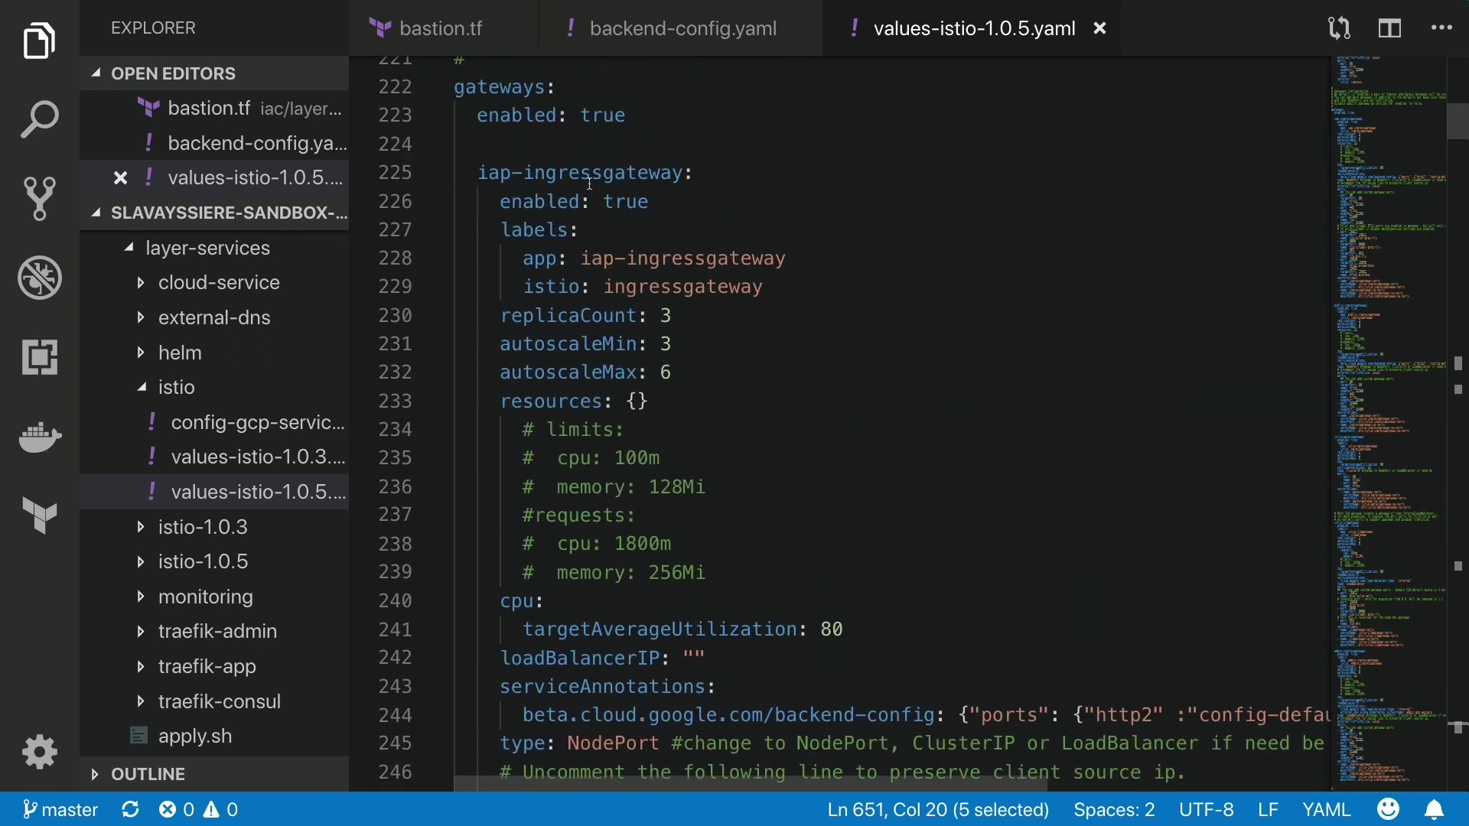
{"action": "scroll", "coordinate": [610, 264], "scroll_direction": "down", "scroll_amount": 5}
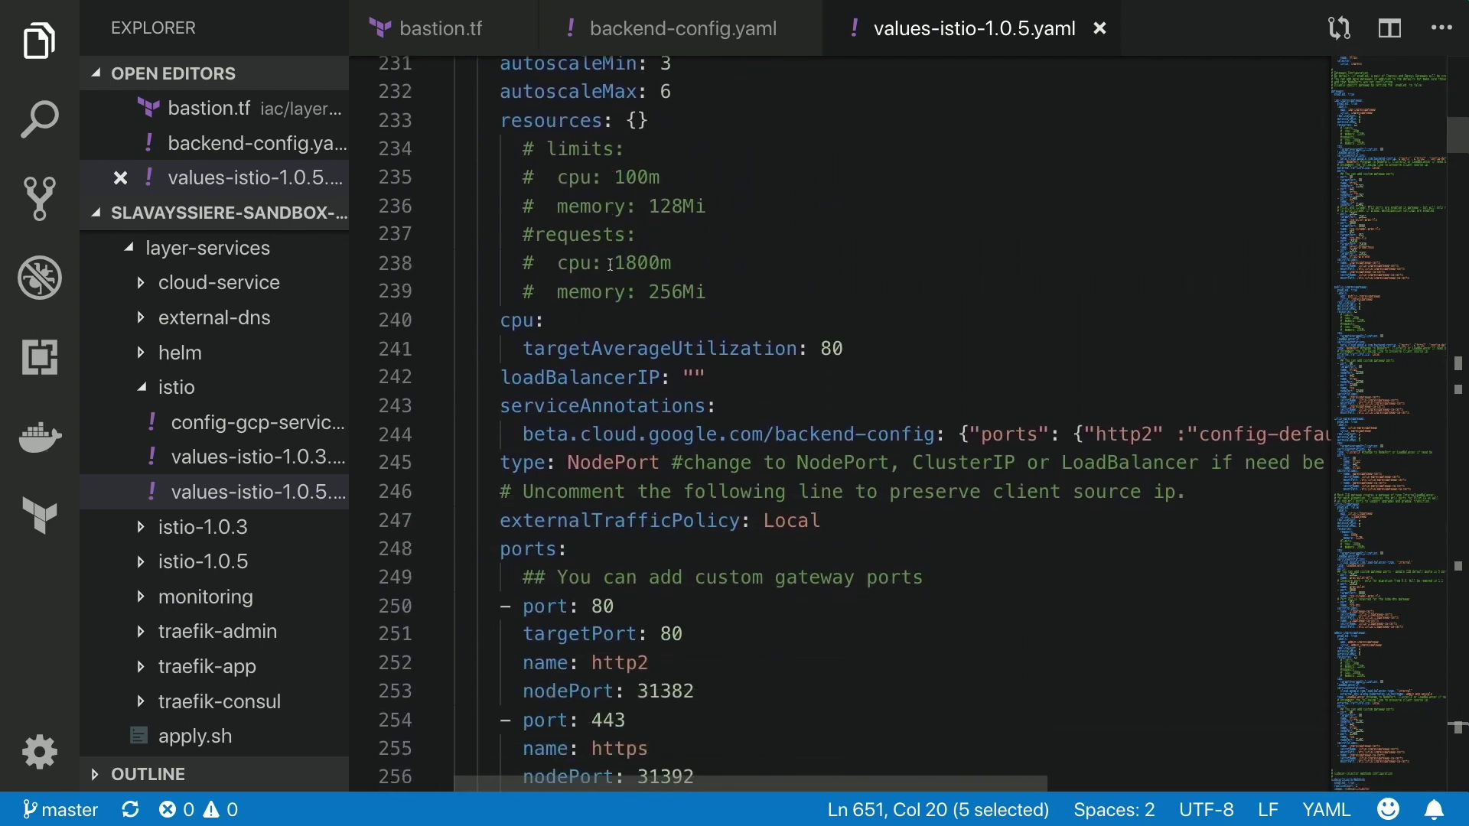
{"action": "scroll", "coordinate": [693, 363], "scroll_direction": "right", "scroll_amount": 5}
{"action": "scroll", "coordinate": [693, 363], "scroll_direction": "left", "scroll_amount": 5}
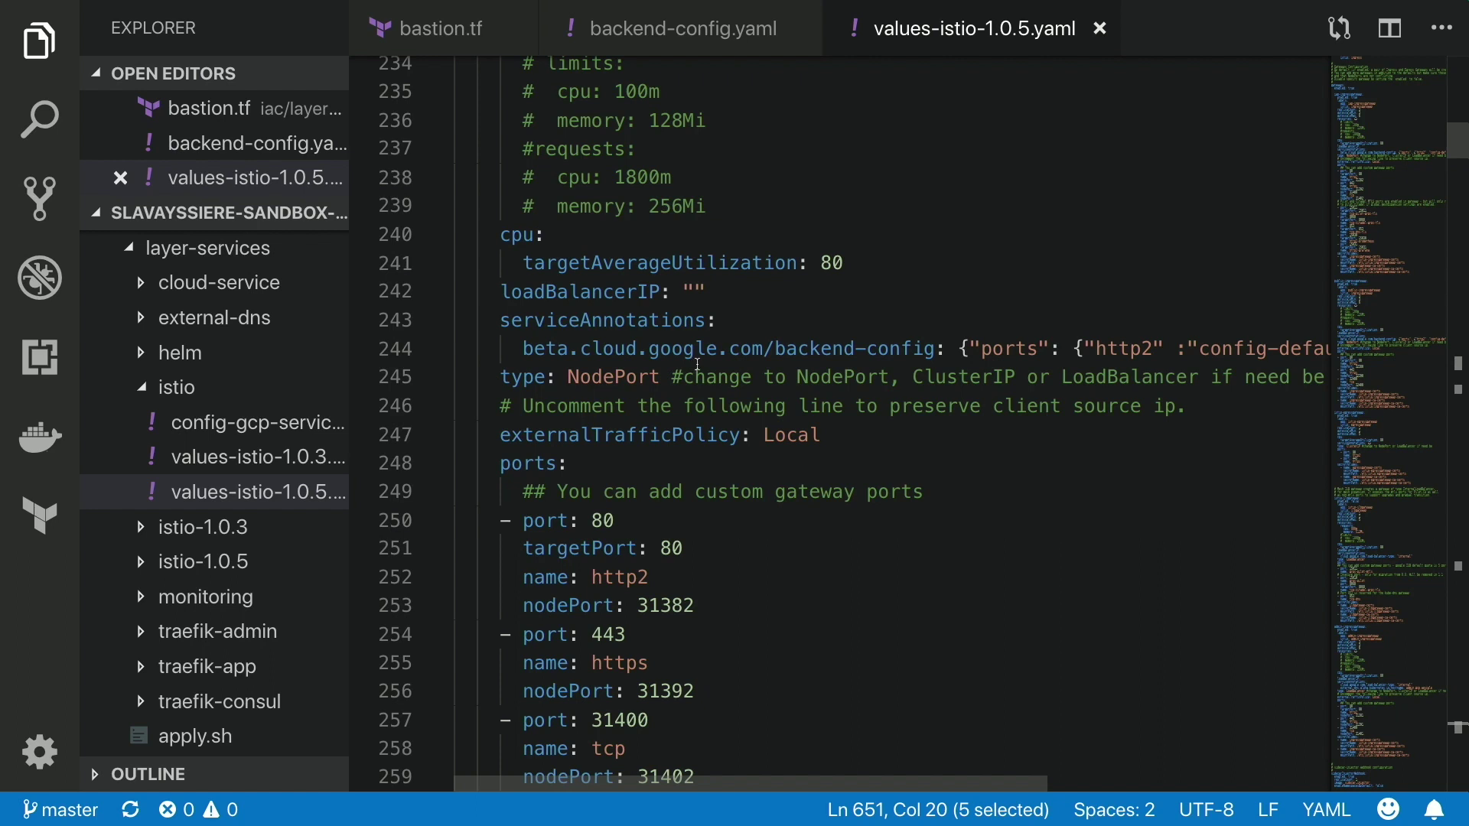
{"action": "scroll", "coordinate": [1009, 372], "scroll_direction": "down", "scroll_amount": 3}
{"action": "scroll", "coordinate": [1009, 373], "scroll_direction": "down", "scroll_amount": 1}
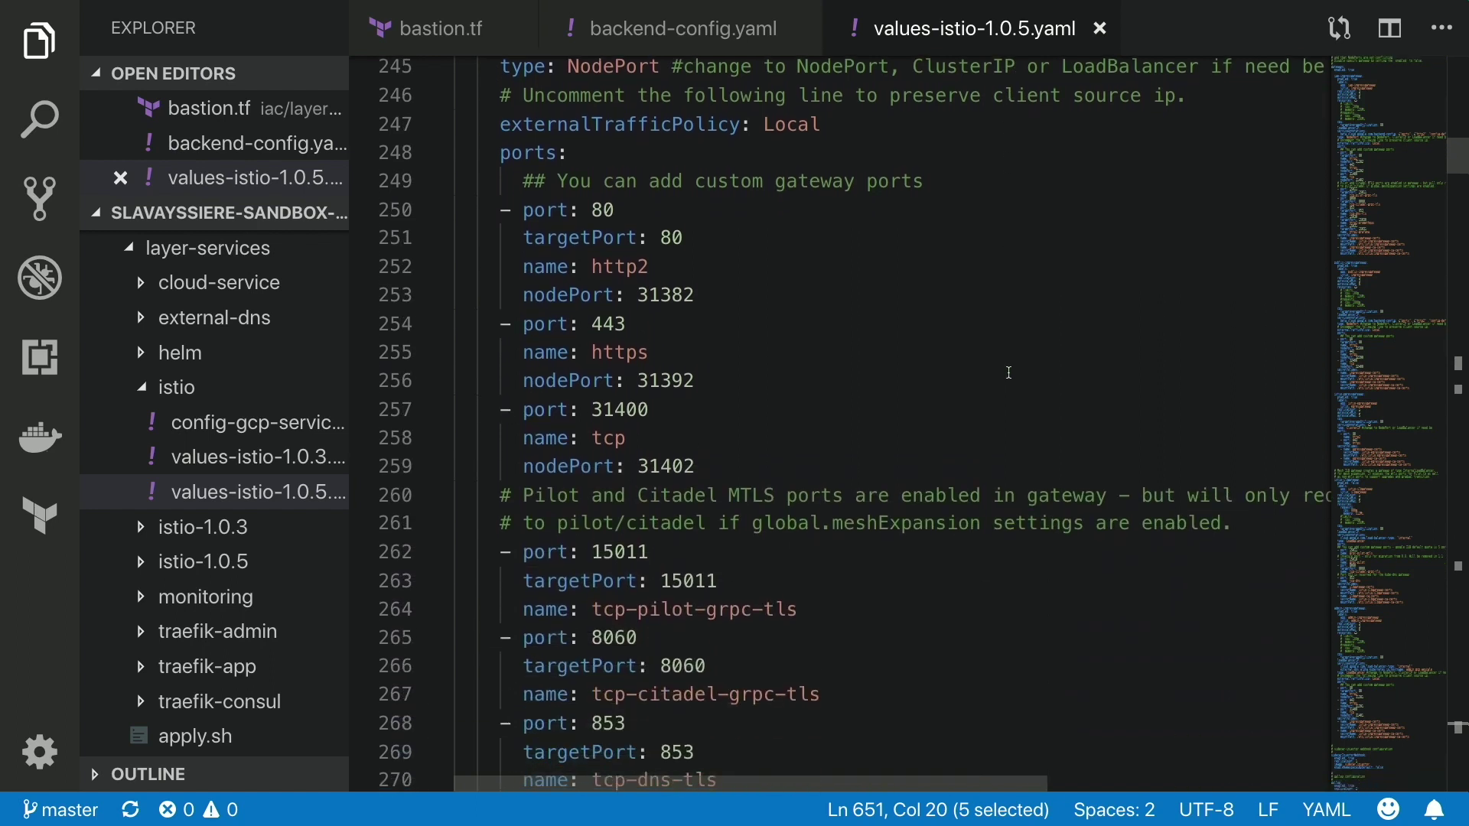
{"action": "scroll", "coordinate": [1009, 372], "scroll_direction": "up", "scroll_amount": 1}
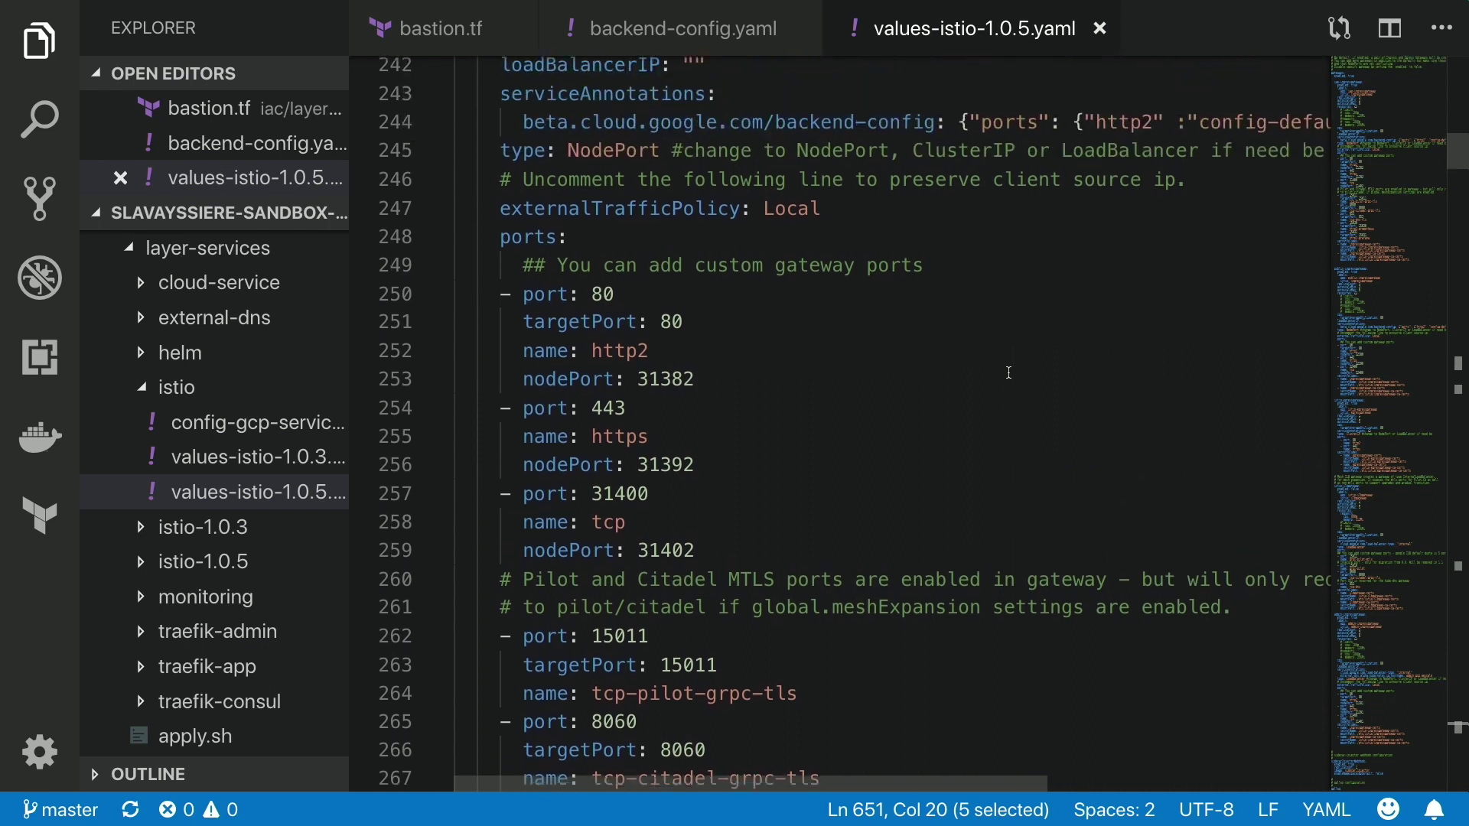
{"action": "double_click", "coordinate": [620, 161]}
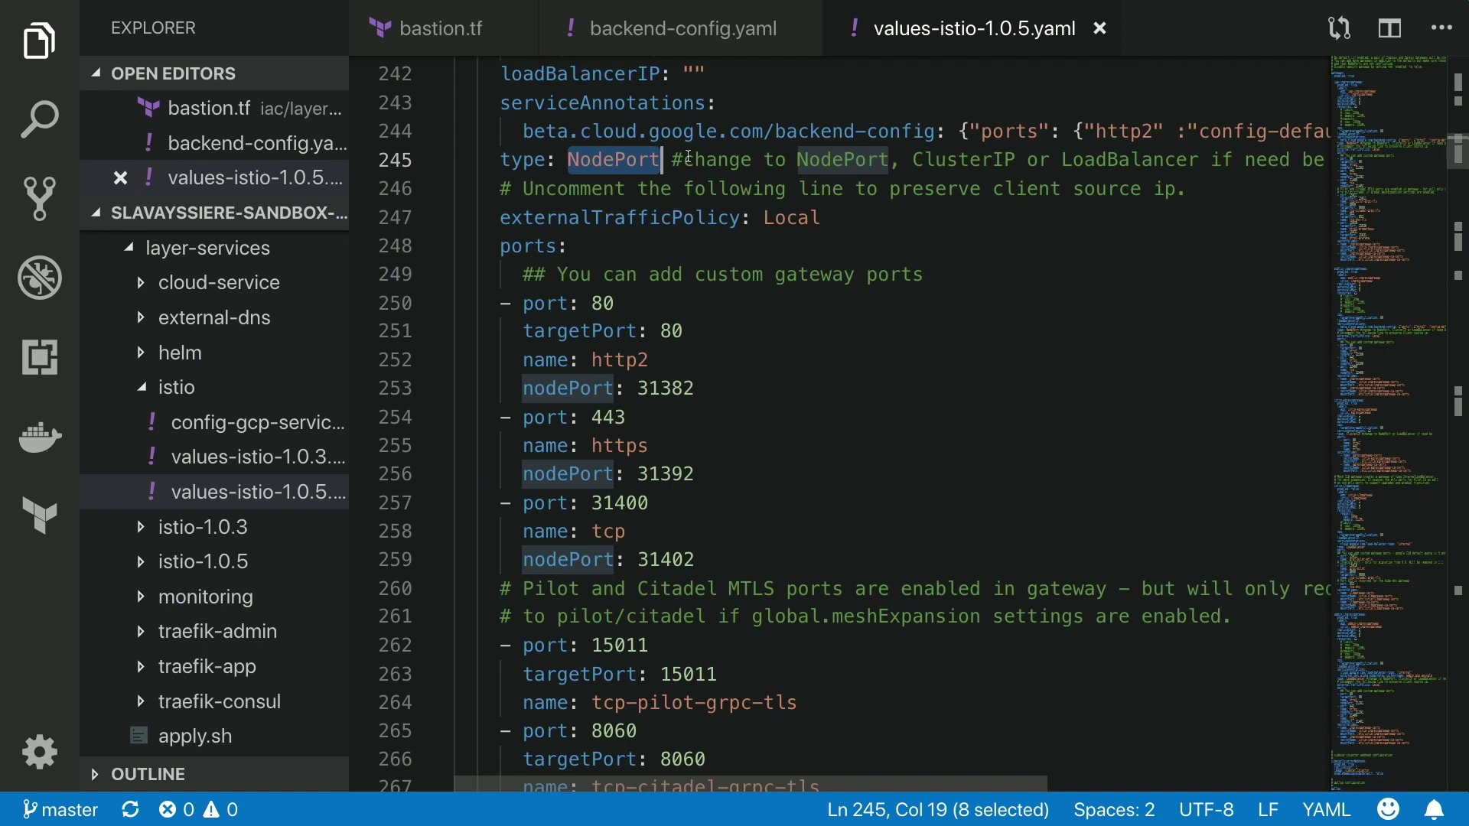
Examine the public-ingressgateway, istio-egressgateway, istio-ilbgateway and admin-ingressgateway sections of values-istio-1.0.5.yaml, including their service types, annotations and ports
{"action": "scroll", "coordinate": [708, 262], "scroll_direction": "down", "scroll_amount": 10}
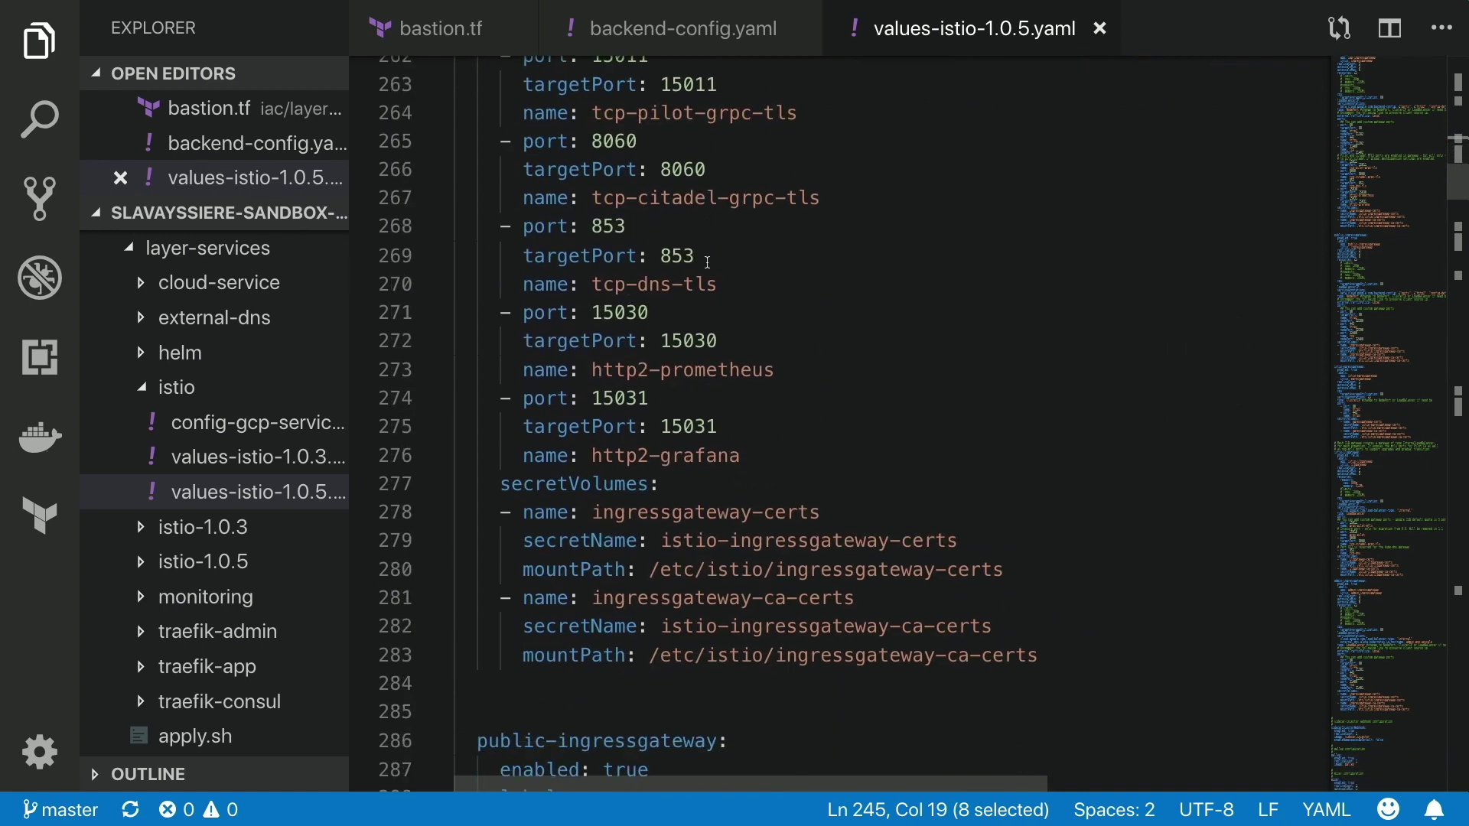
{"action": "scroll", "coordinate": [708, 262], "scroll_direction": "down", "scroll_amount": 3}
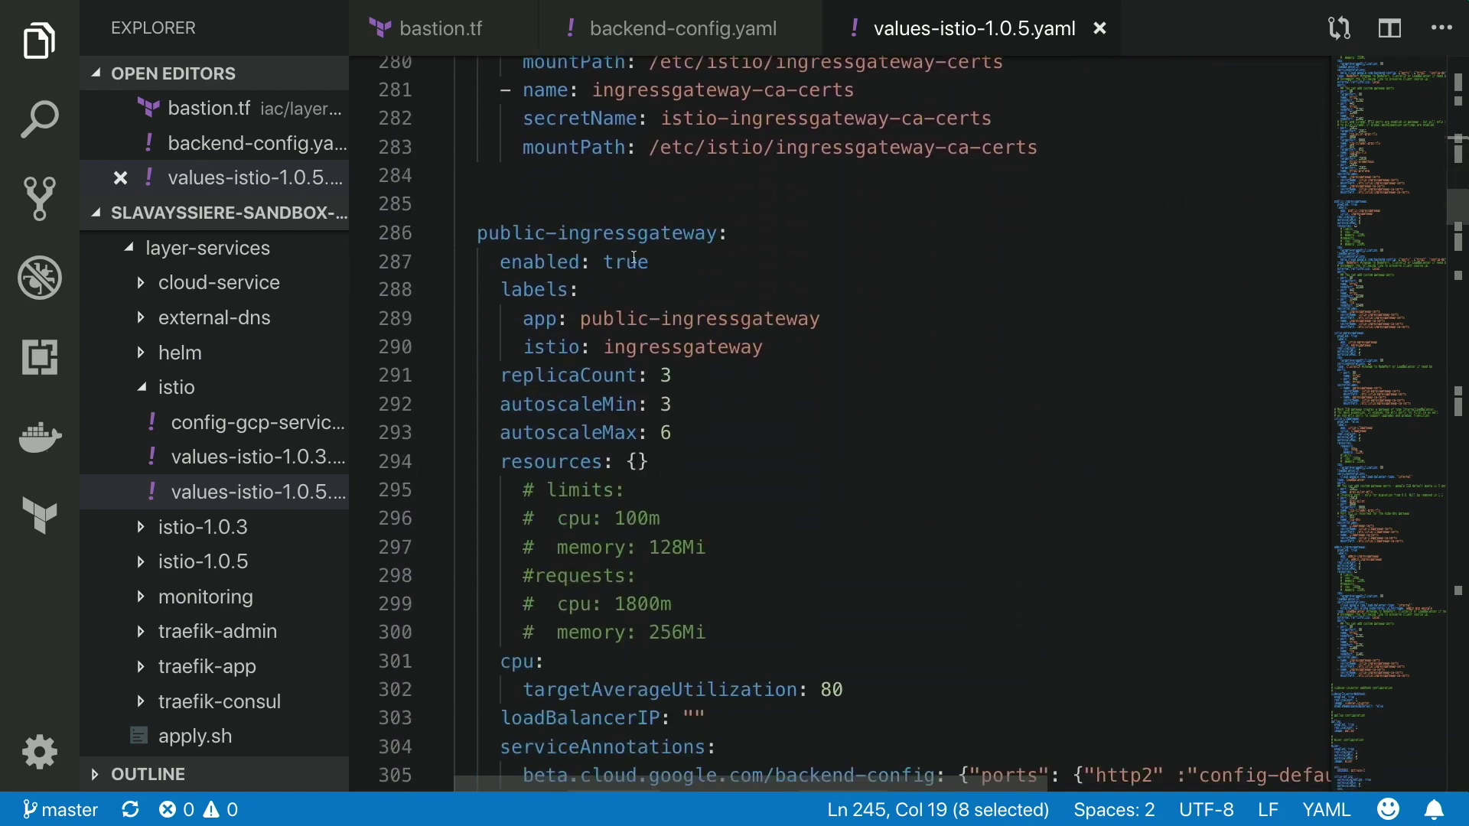
{"action": "scroll", "coordinate": [634, 258], "scroll_direction": "up", "scroll_amount": 4}
{"action": "scroll", "coordinate": [627, 306], "scroll_direction": "down", "scroll_amount": 6}
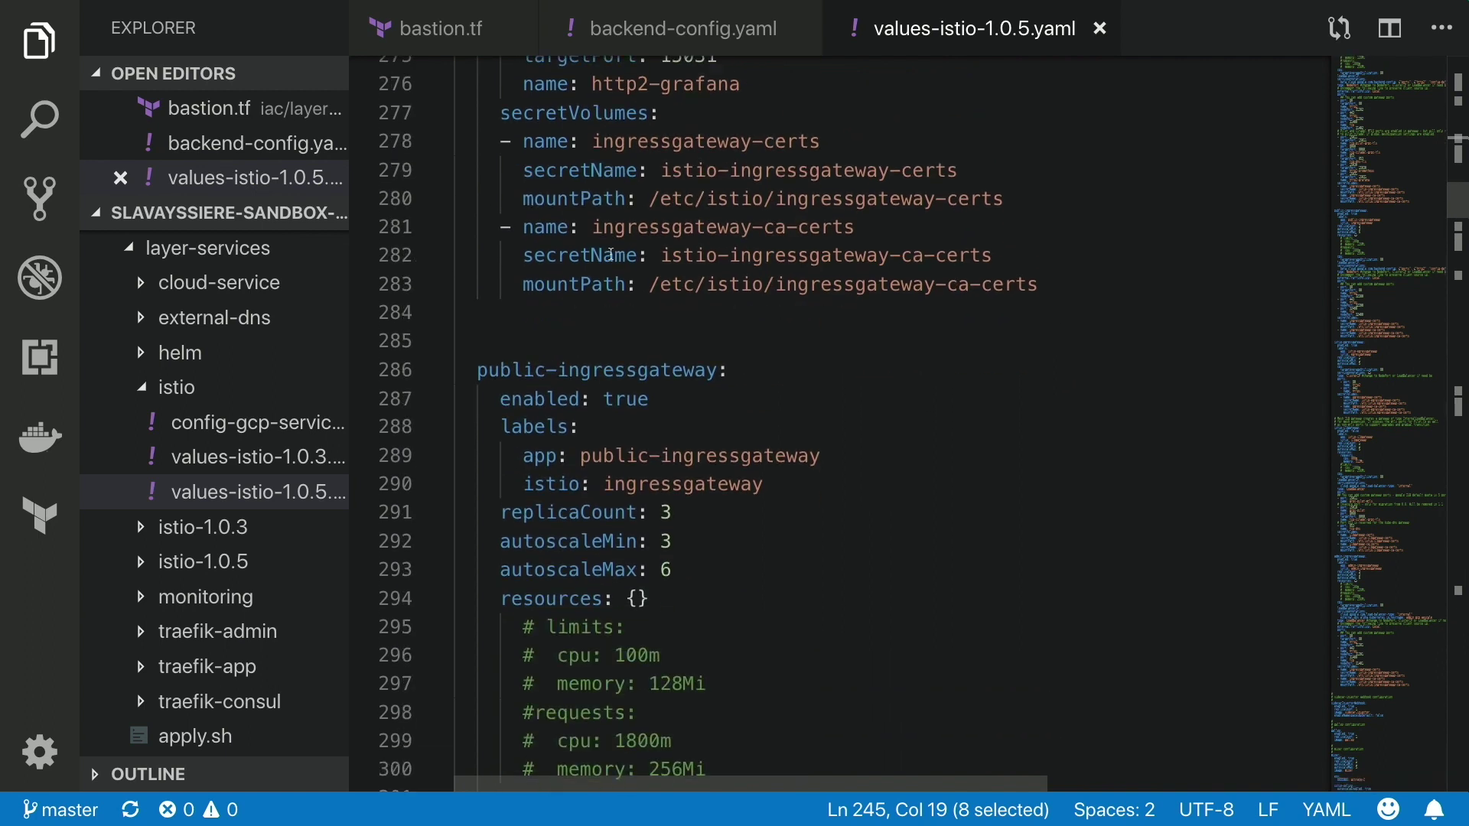
{"action": "scroll", "coordinate": [648, 365], "scroll_direction": "down", "scroll_amount": 1}
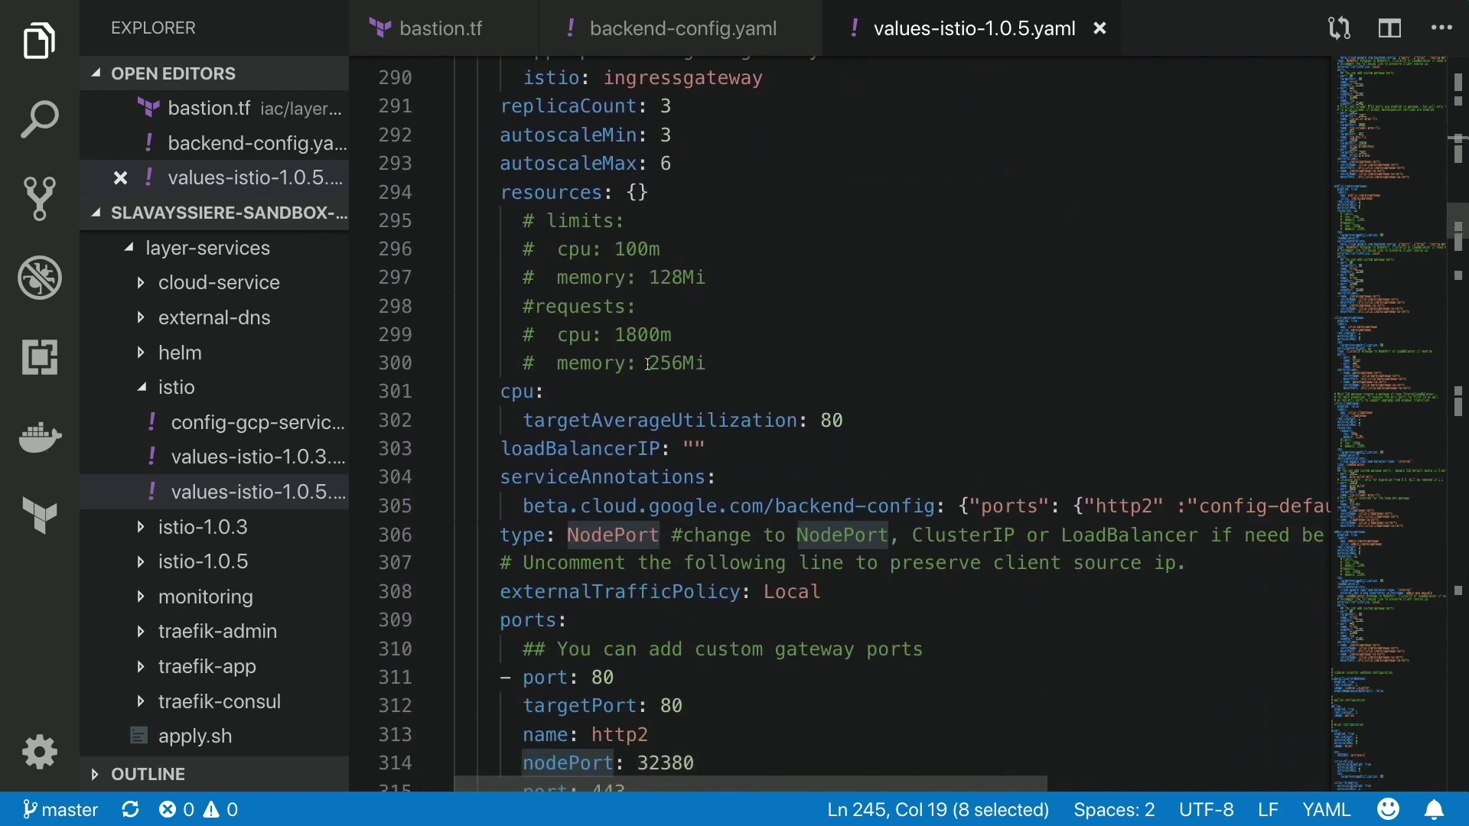
{"action": "scroll", "coordinate": [690, 452], "scroll_direction": "down", "scroll_amount": 12}
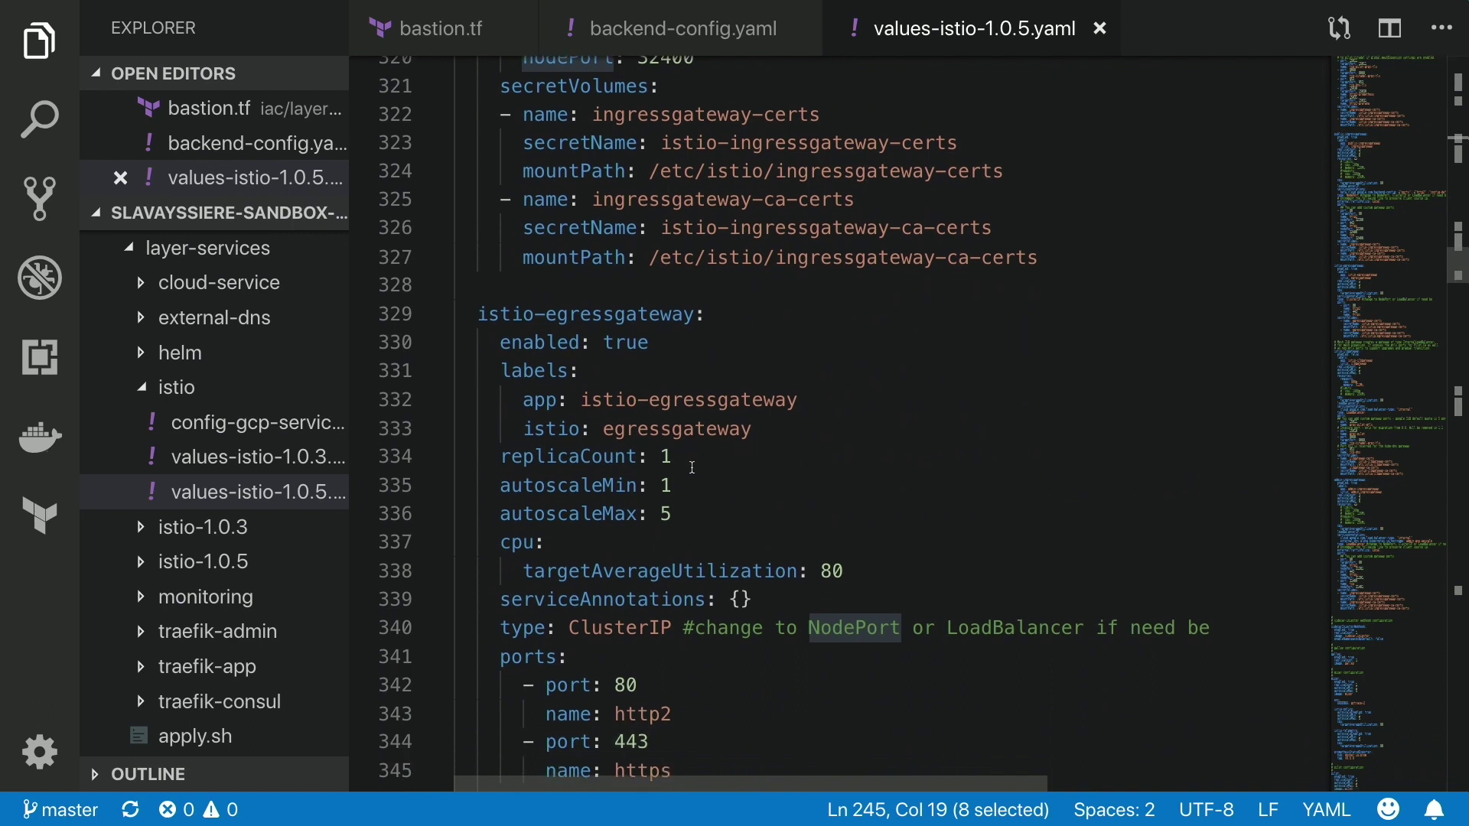
{"action": "scroll", "coordinate": [692, 468], "scroll_direction": "down", "scroll_amount": 8}
{"action": "scroll", "coordinate": [693, 467], "scroll_direction": "up", "scroll_amount": 7}
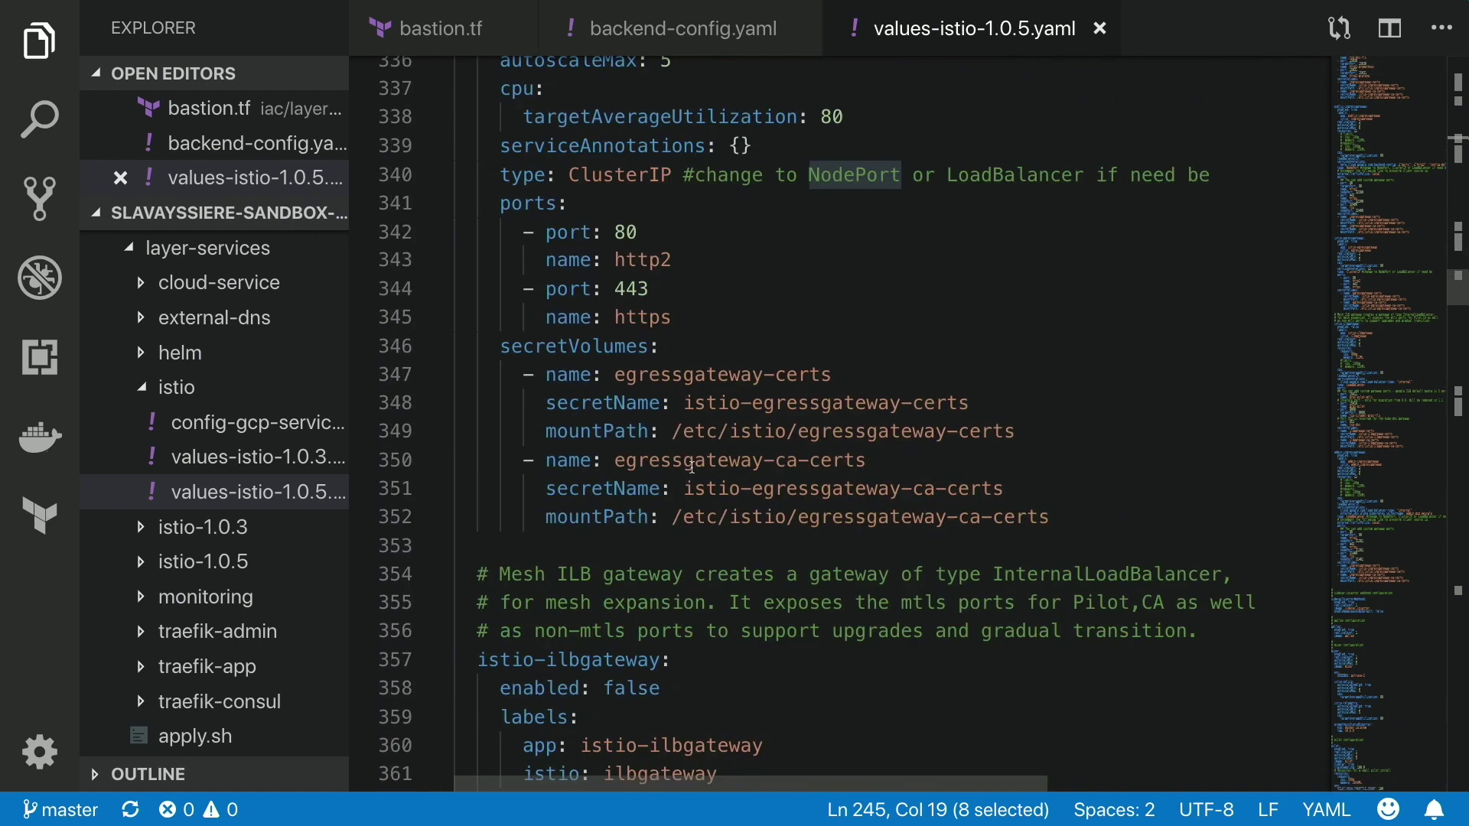
{"action": "scroll", "coordinate": [692, 467], "scroll_direction": "down", "scroll_amount": 7}
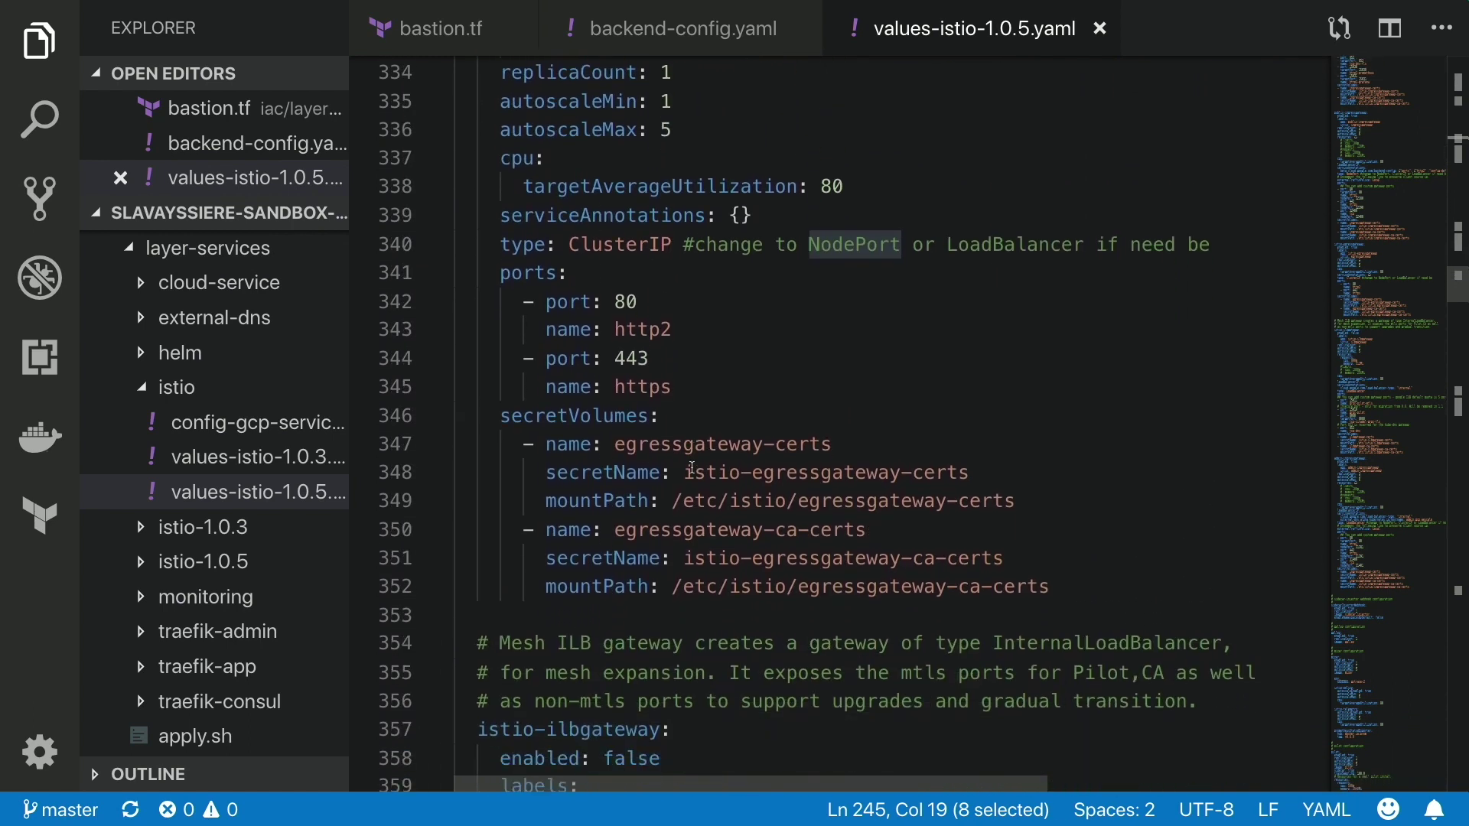
{"action": "scroll", "coordinate": [693, 467], "scroll_direction": "down", "scroll_amount": 7}
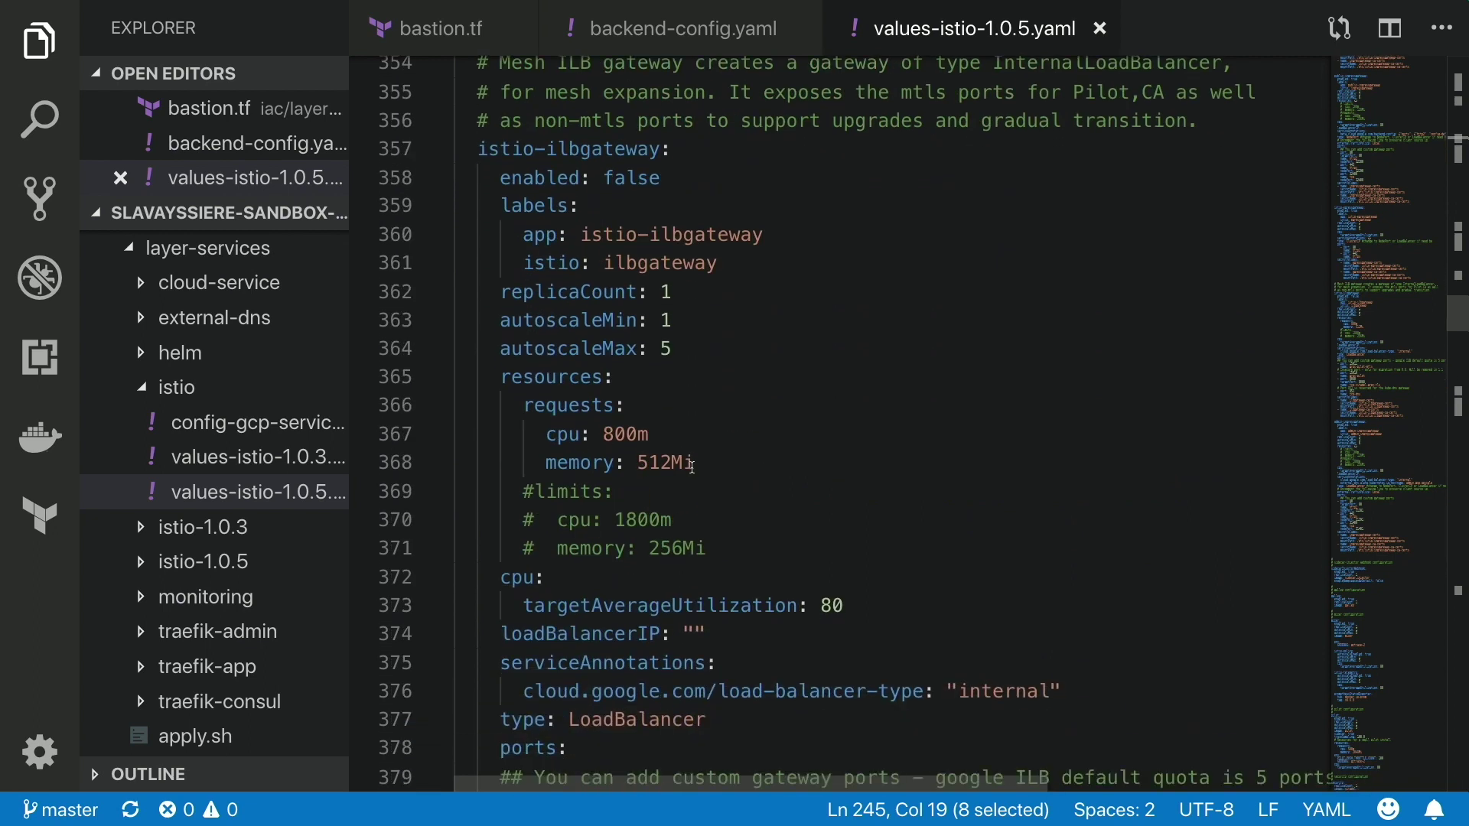
{"action": "scroll", "coordinate": [693, 467], "scroll_direction": "down", "scroll_amount": 9}
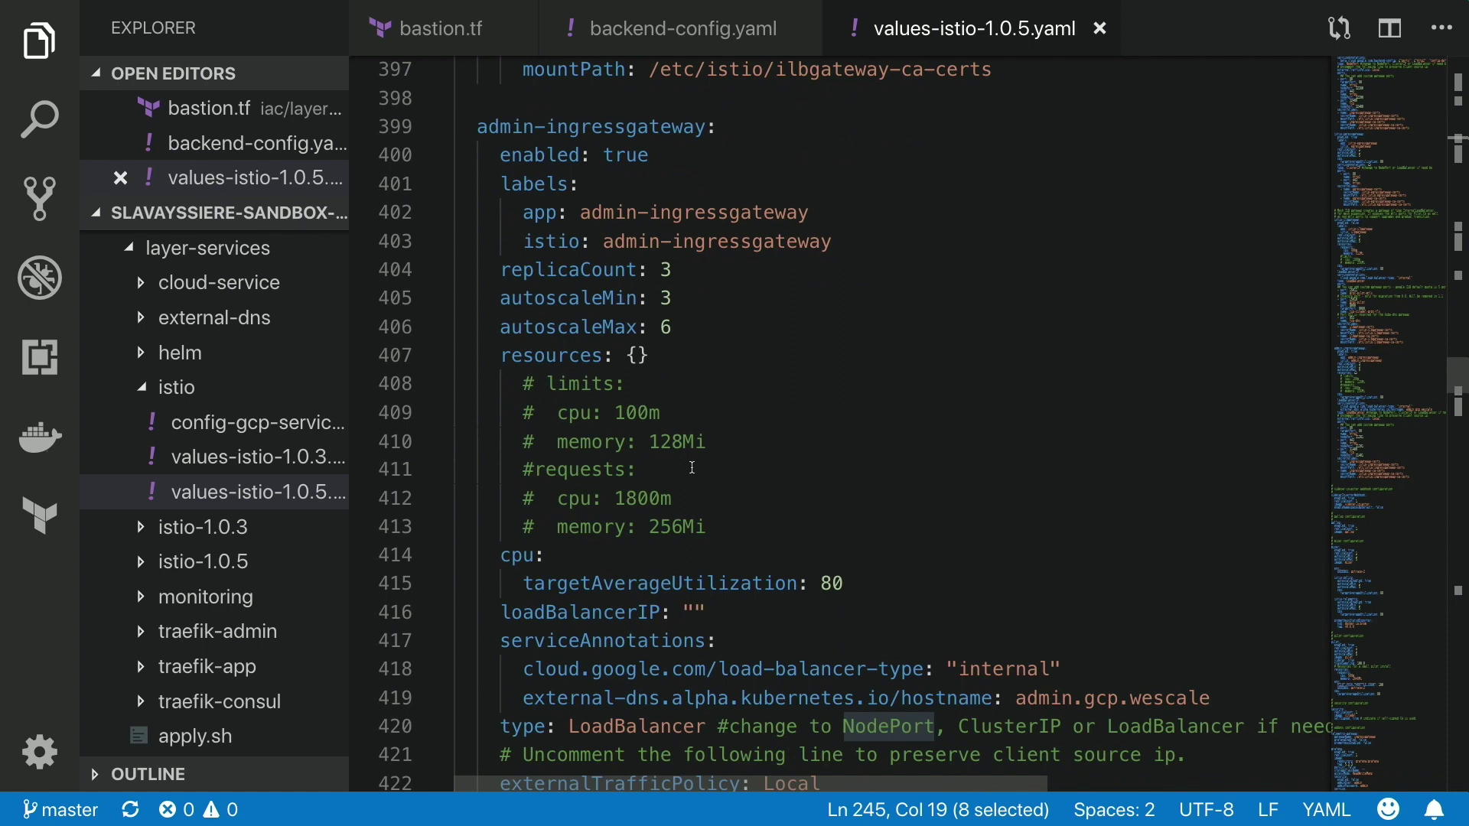
{"action": "scroll", "coordinate": [692, 468], "scroll_direction": "down", "scroll_amount": 3}
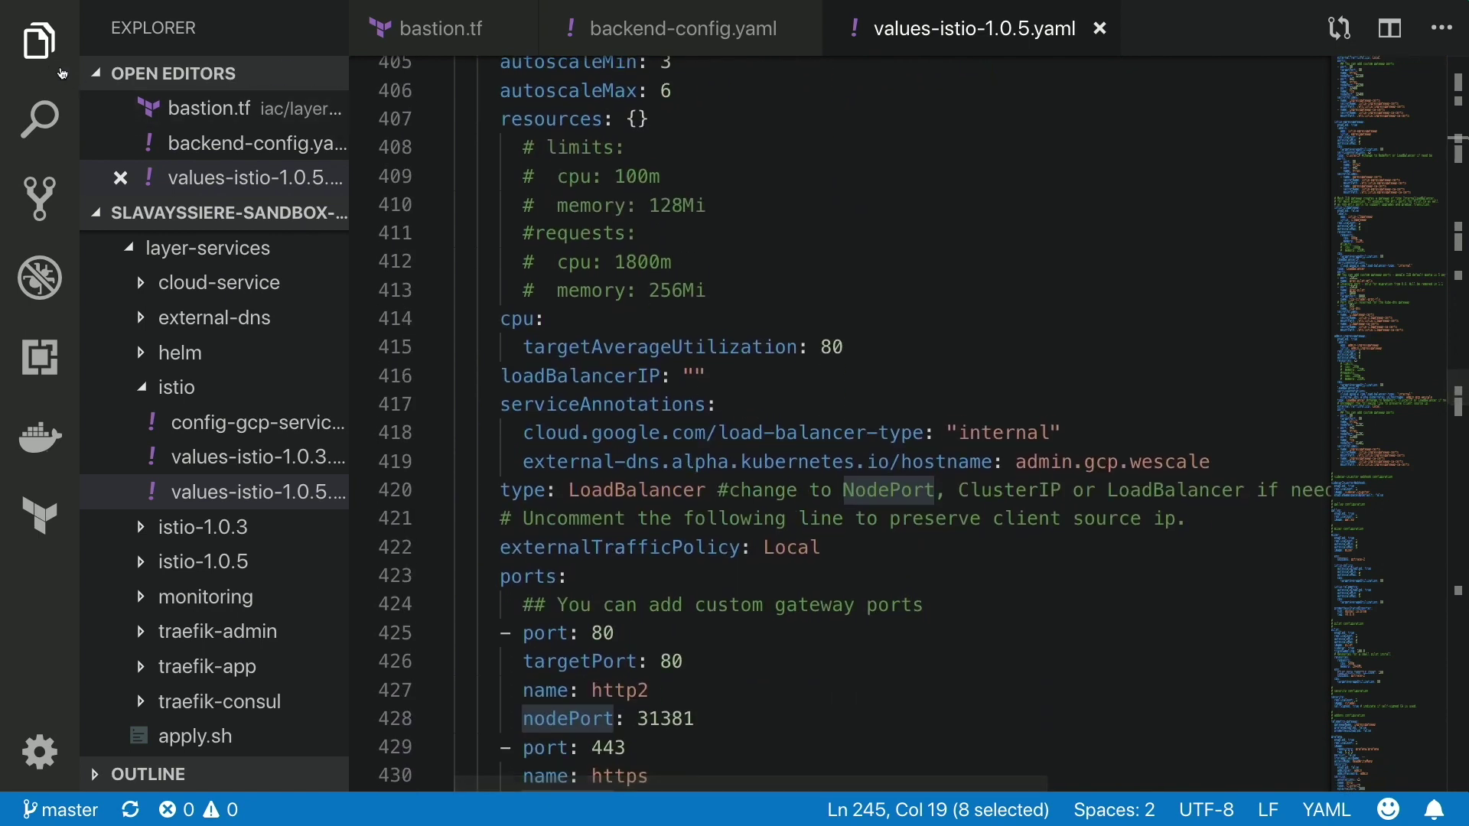
Hide the file explorer and look through the sidecar injector, galley, mixer, pilot, security and addons sections of values-istio-1.0.5.yaml
{"action": "key", "text": "ctrl+b"}
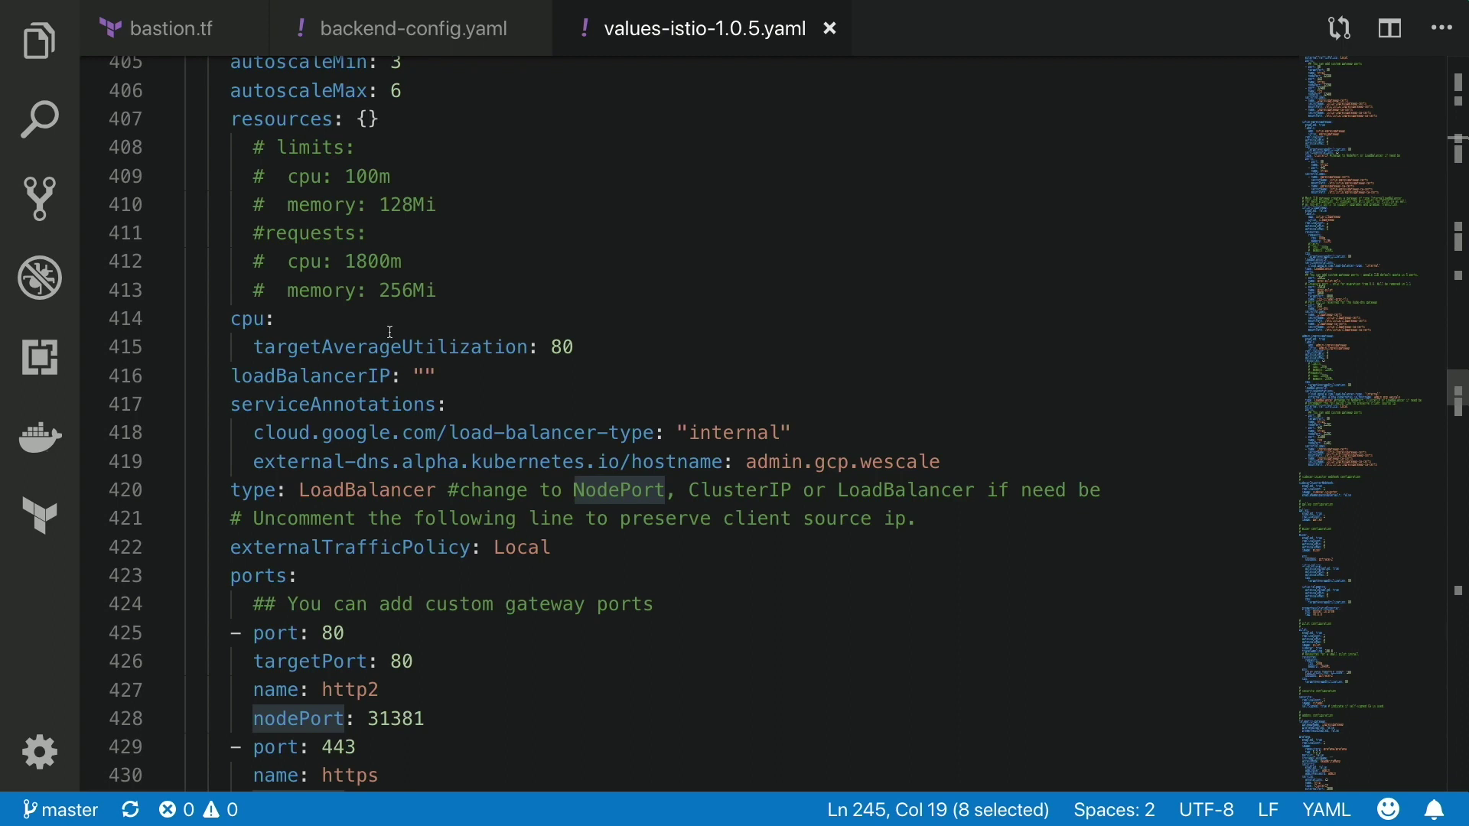
{"action": "scroll", "coordinate": [390, 332], "scroll_direction": "down", "scroll_amount": 8}
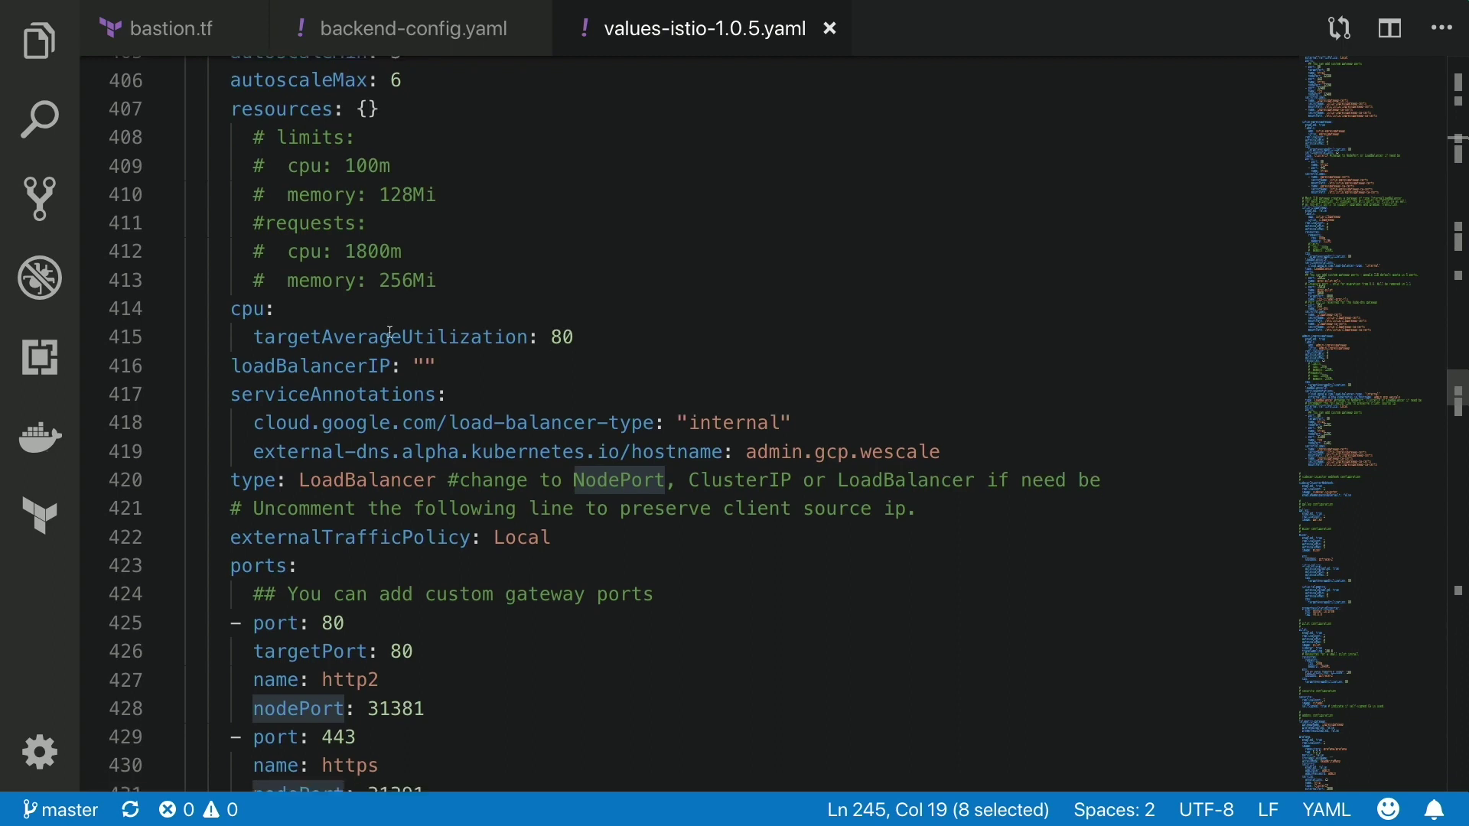
{"action": "scroll", "coordinate": [390, 332], "scroll_direction": "down", "scroll_amount": 5}
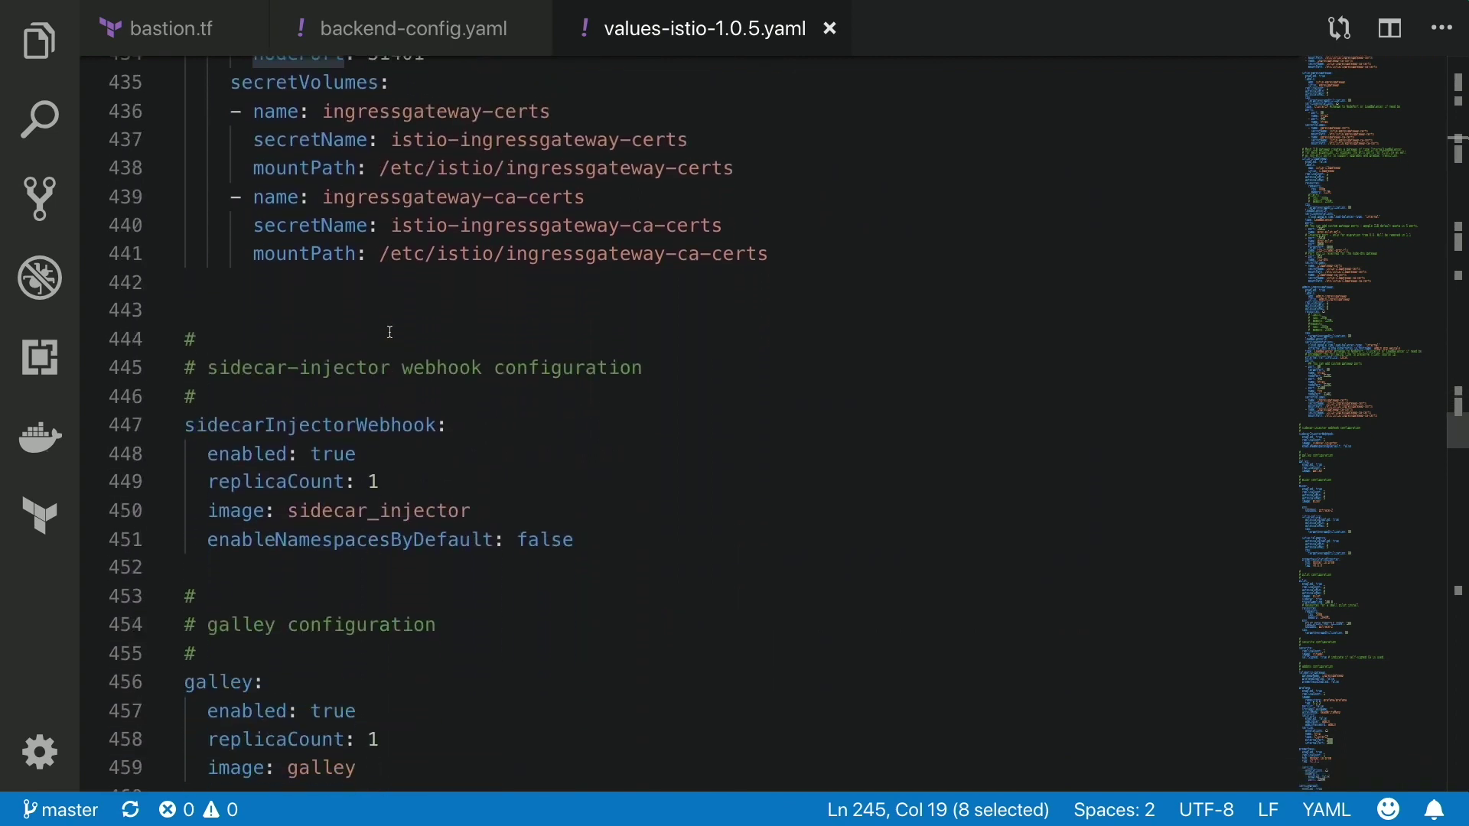
{"action": "scroll", "coordinate": [391, 332], "scroll_direction": "down", "scroll_amount": 10}
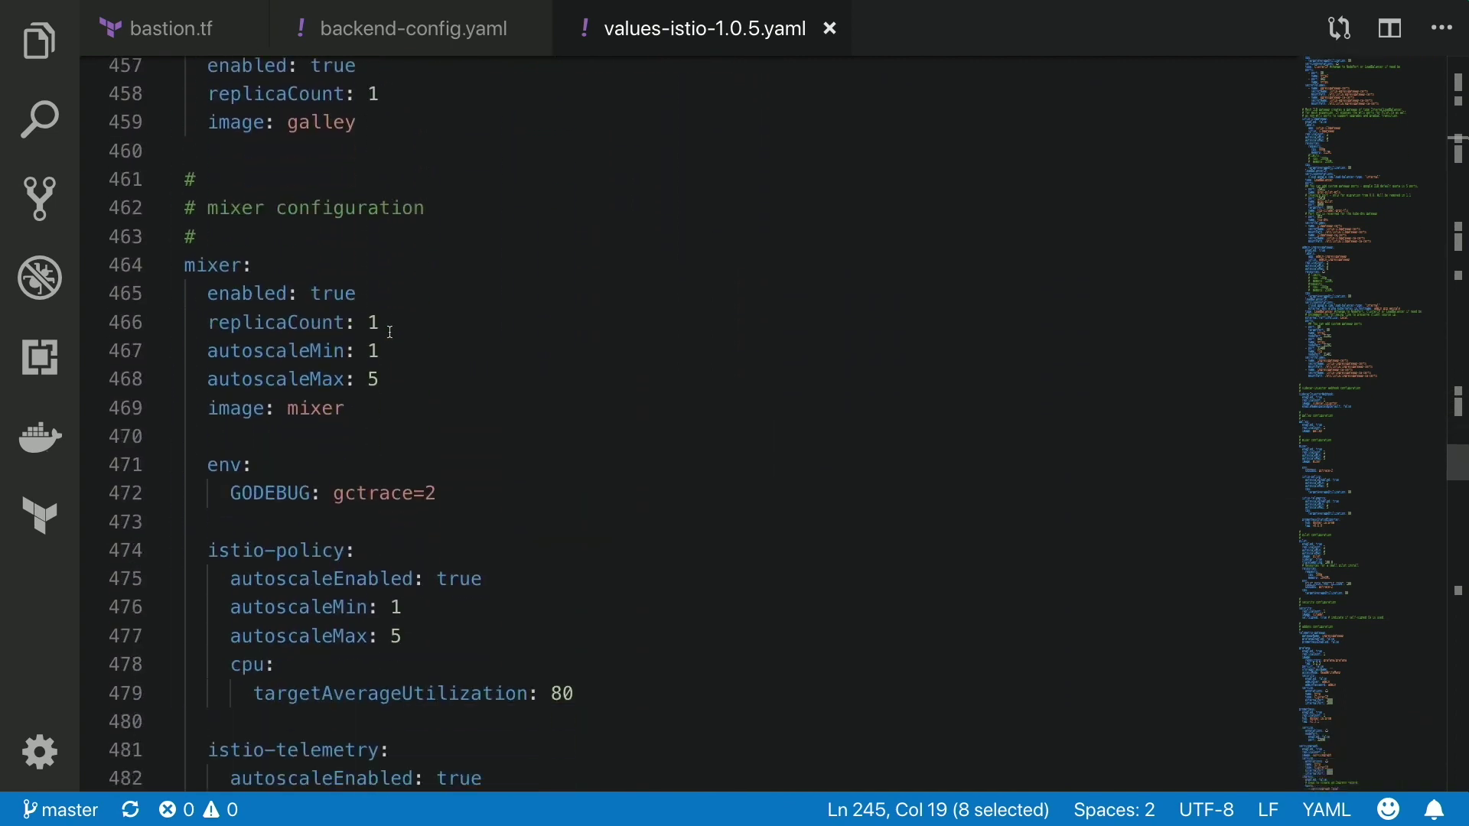
{"action": "scroll", "coordinate": [390, 332], "scroll_direction": "down", "scroll_amount": 9}
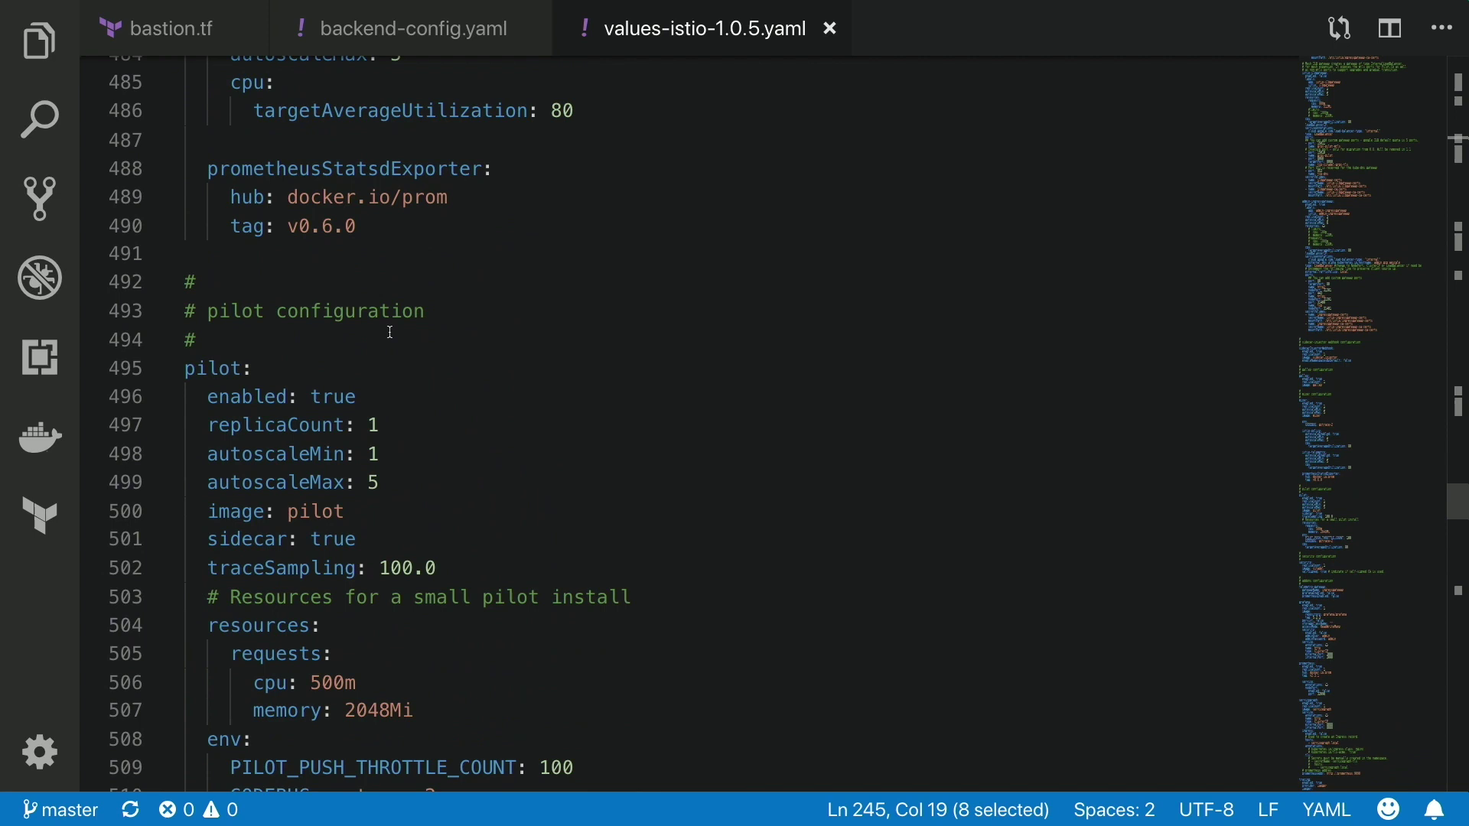
{"action": "scroll", "coordinate": [390, 332], "scroll_direction": "down", "scroll_amount": 11}
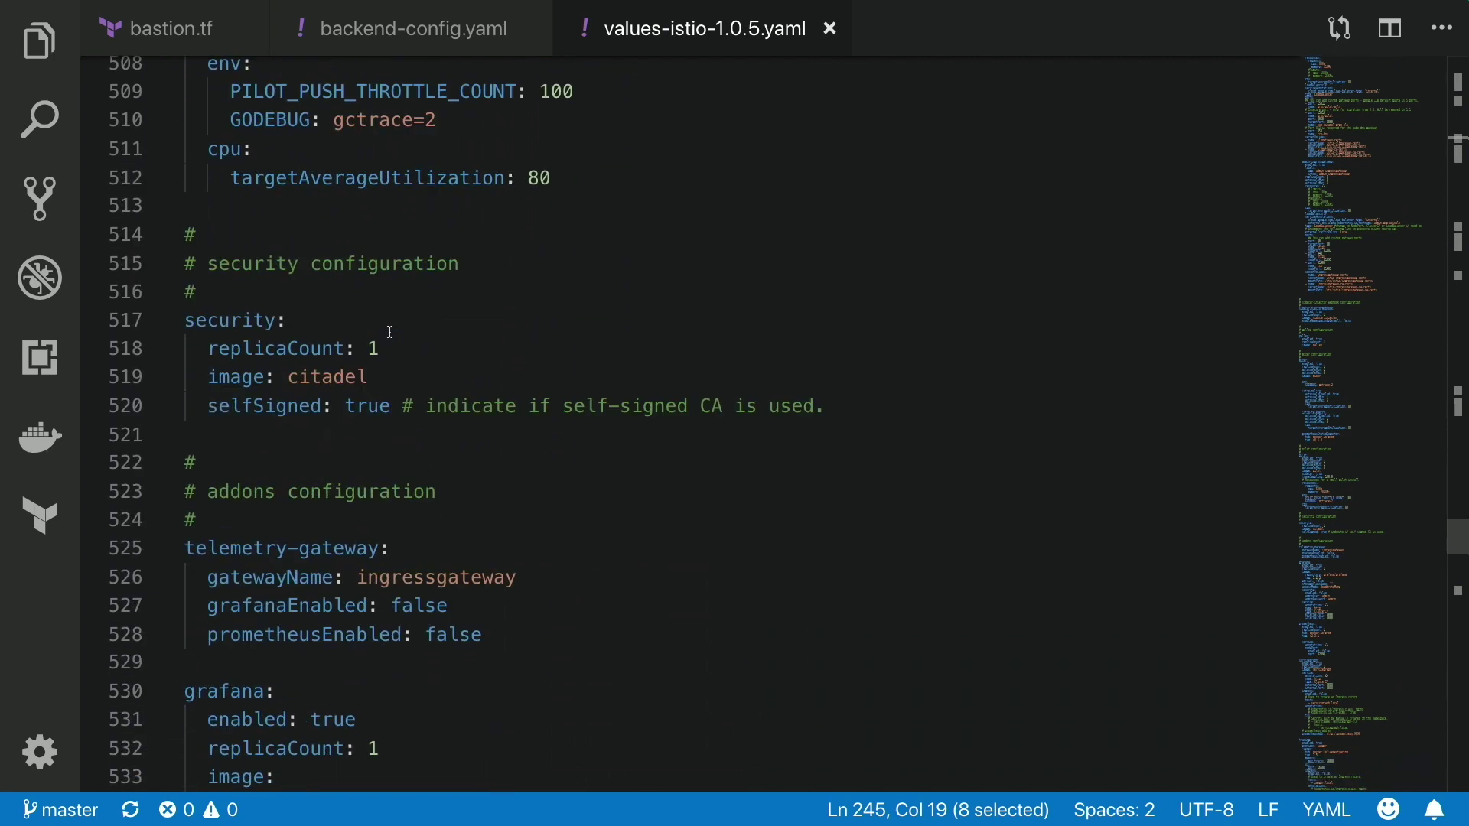
{"action": "scroll", "coordinate": [392, 329], "scroll_direction": "up", "scroll_amount": 1}
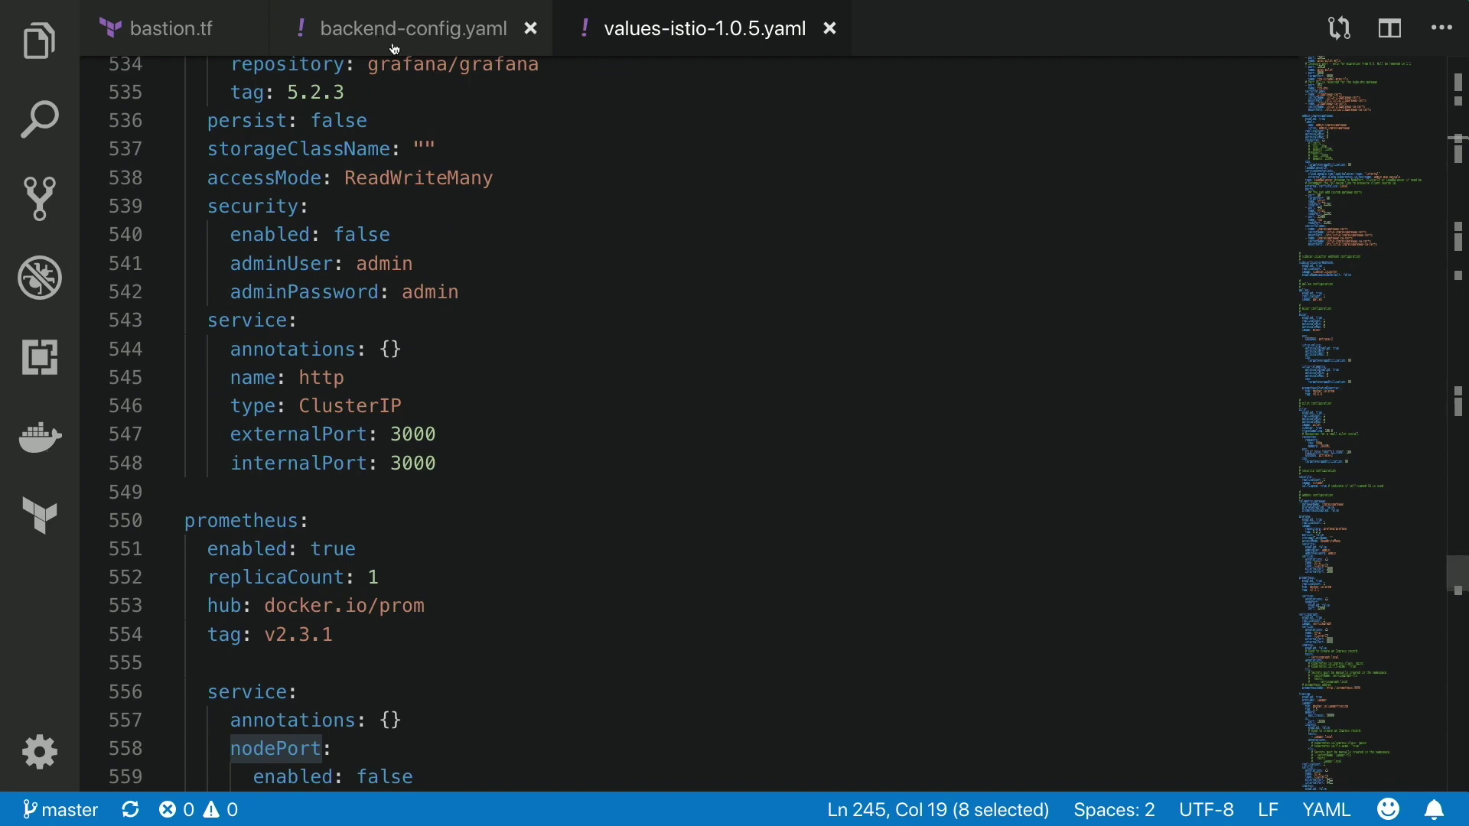
Show the file explorer again, collapse the istio folder and open istio-ingress.yaml from iac/layer-istio-lb-http
{"action": "left_click", "coordinate": [36, 44]}
{"action": "left_click", "coordinate": [195, 390]}
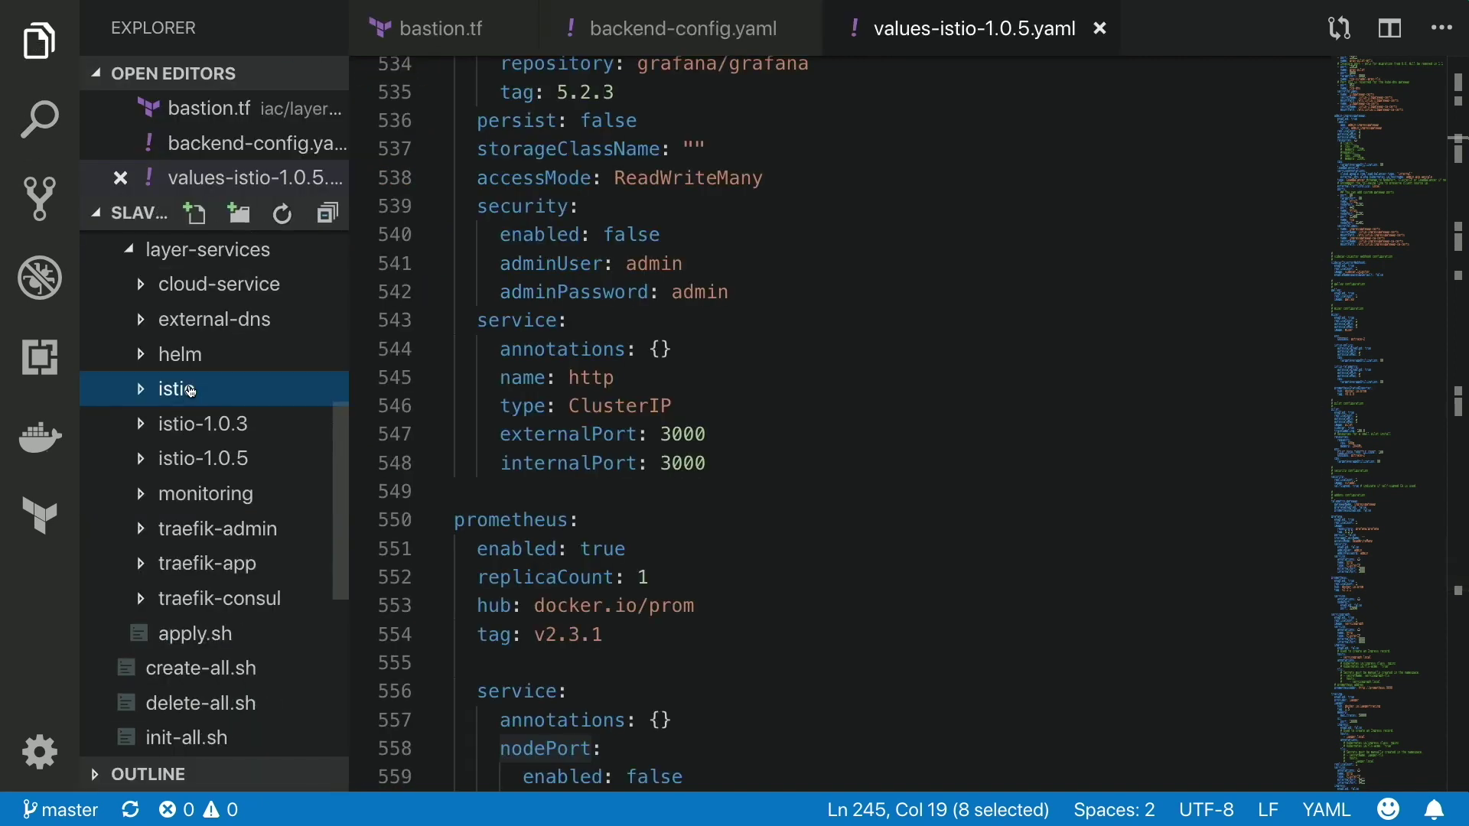
{"action": "scroll", "coordinate": [199, 398], "scroll_direction": "up", "scroll_amount": 5}
{"action": "left_click", "coordinate": [204, 414]}
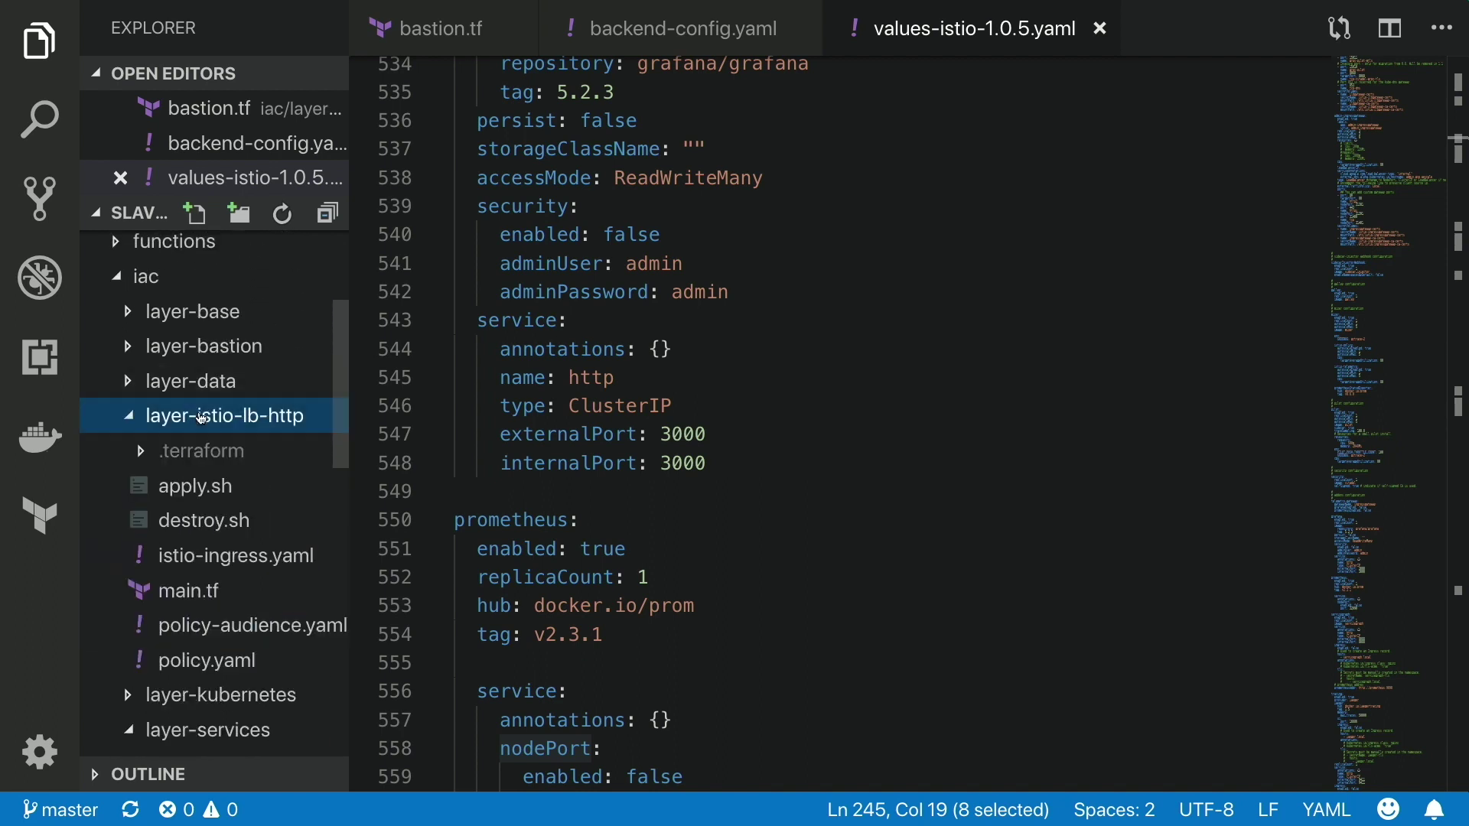
{"action": "double_click", "coordinate": [210, 557]}
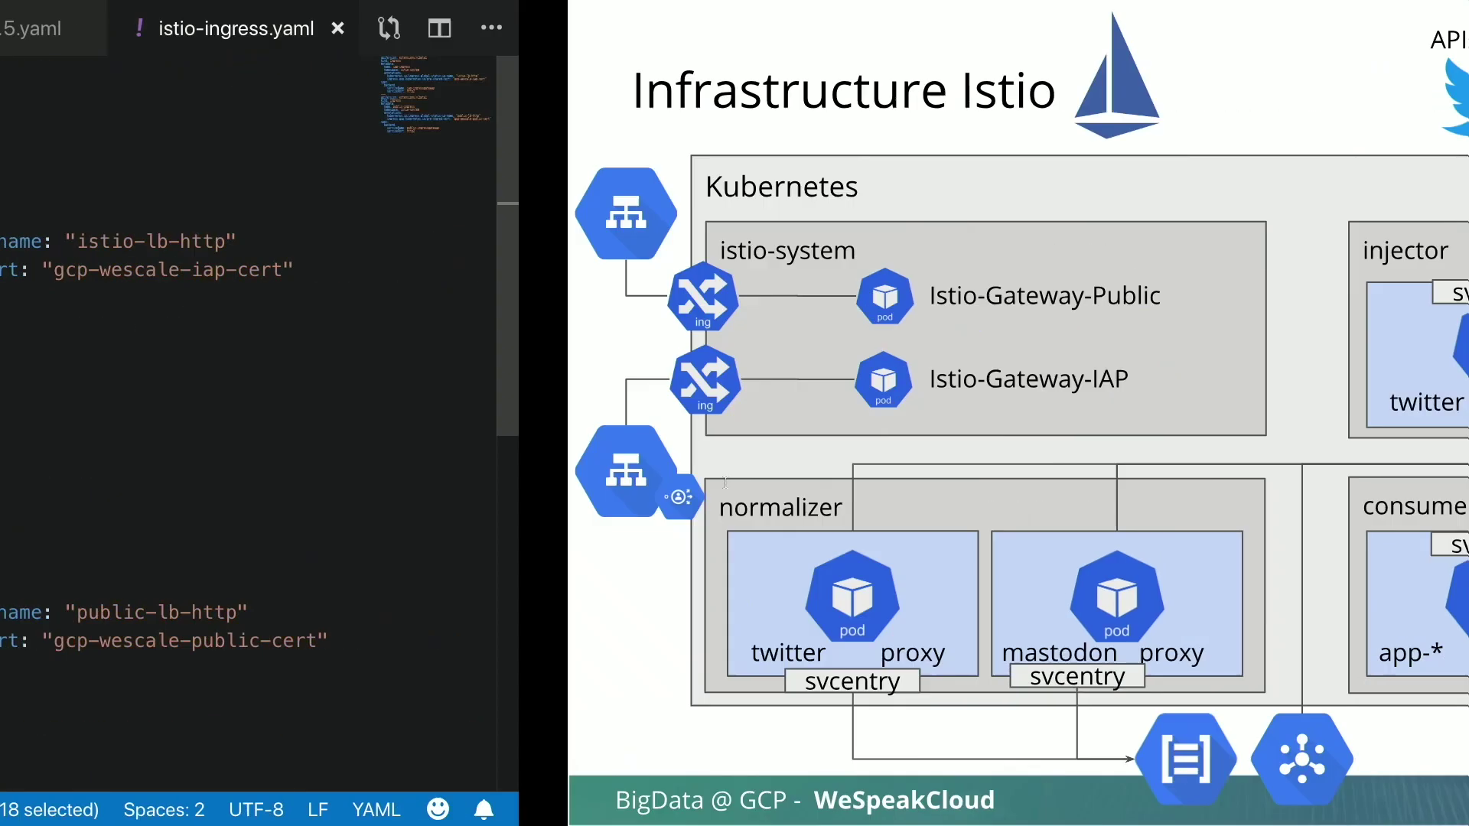
Exit the slide show in Chrome and open the load balancing (Équilibrage de charge) list from the Google Cloud Platform network services
{"action": "key", "text": "Escape"}
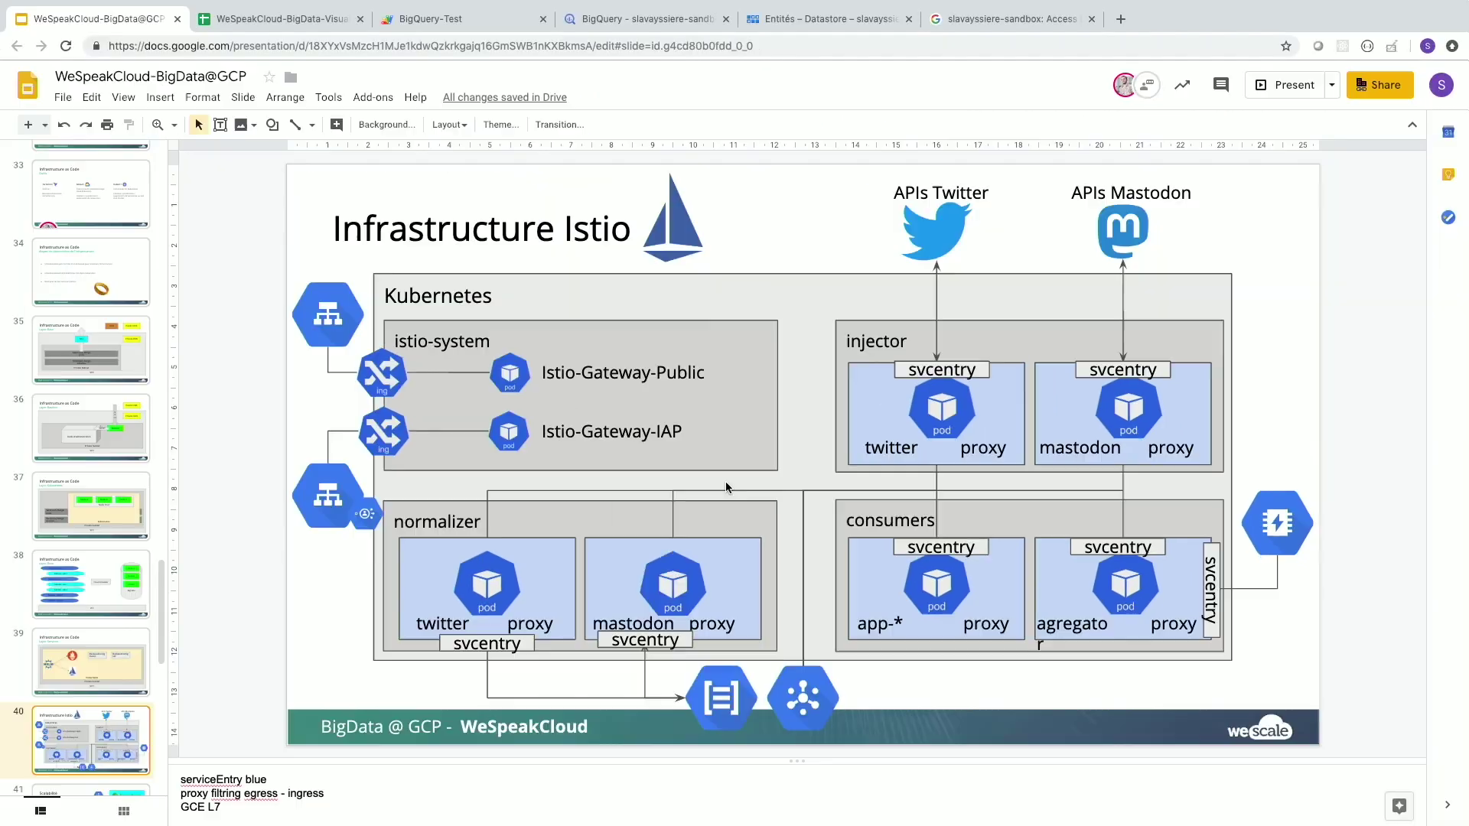
{"action": "left_click", "coordinate": [597, 18]}
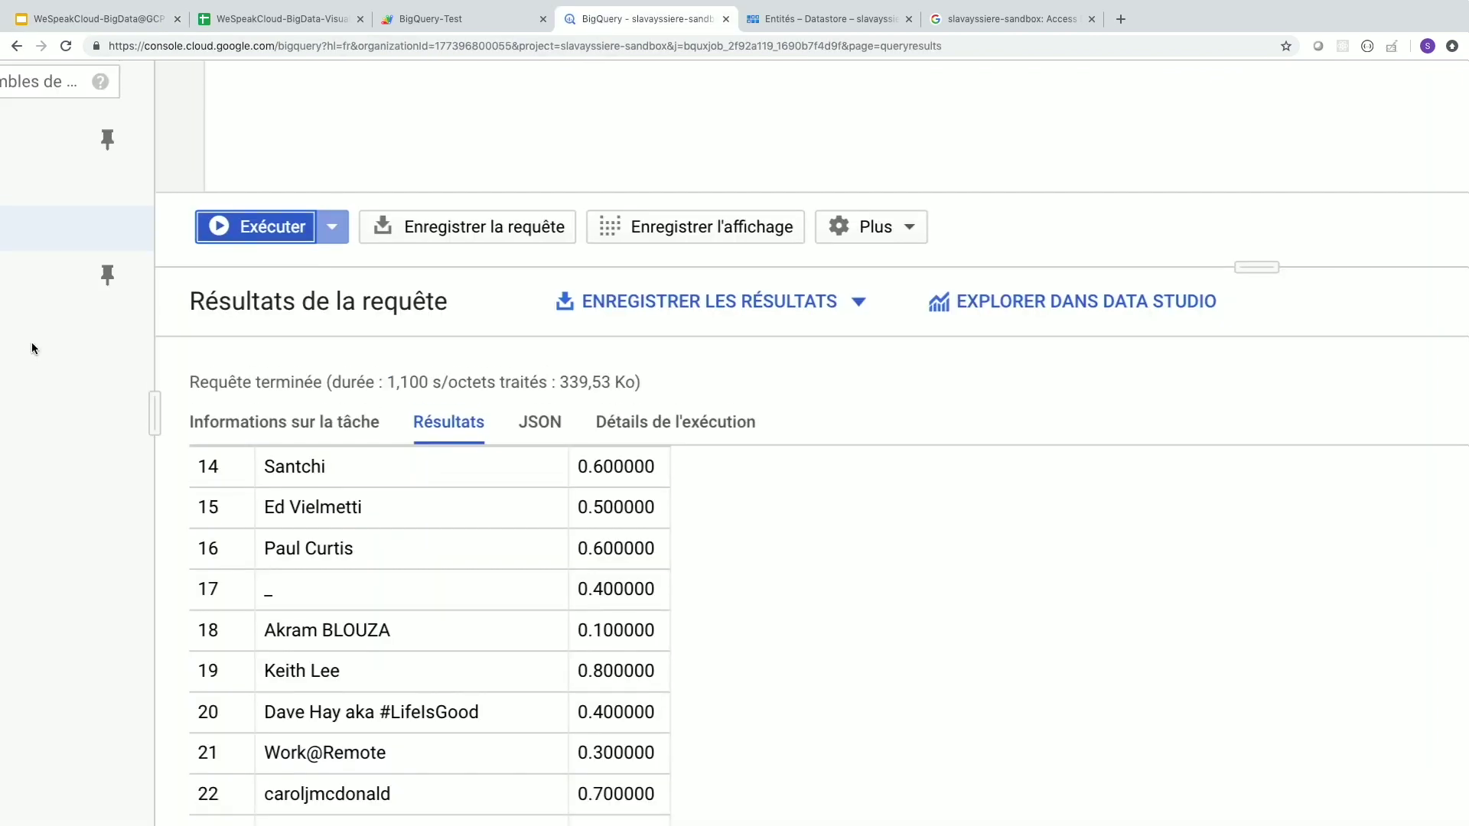
{"action": "scroll", "coordinate": [45, 306], "scroll_direction": "up", "scroll_amount": 5}
{"action": "left_click", "coordinate": [832, 18]}
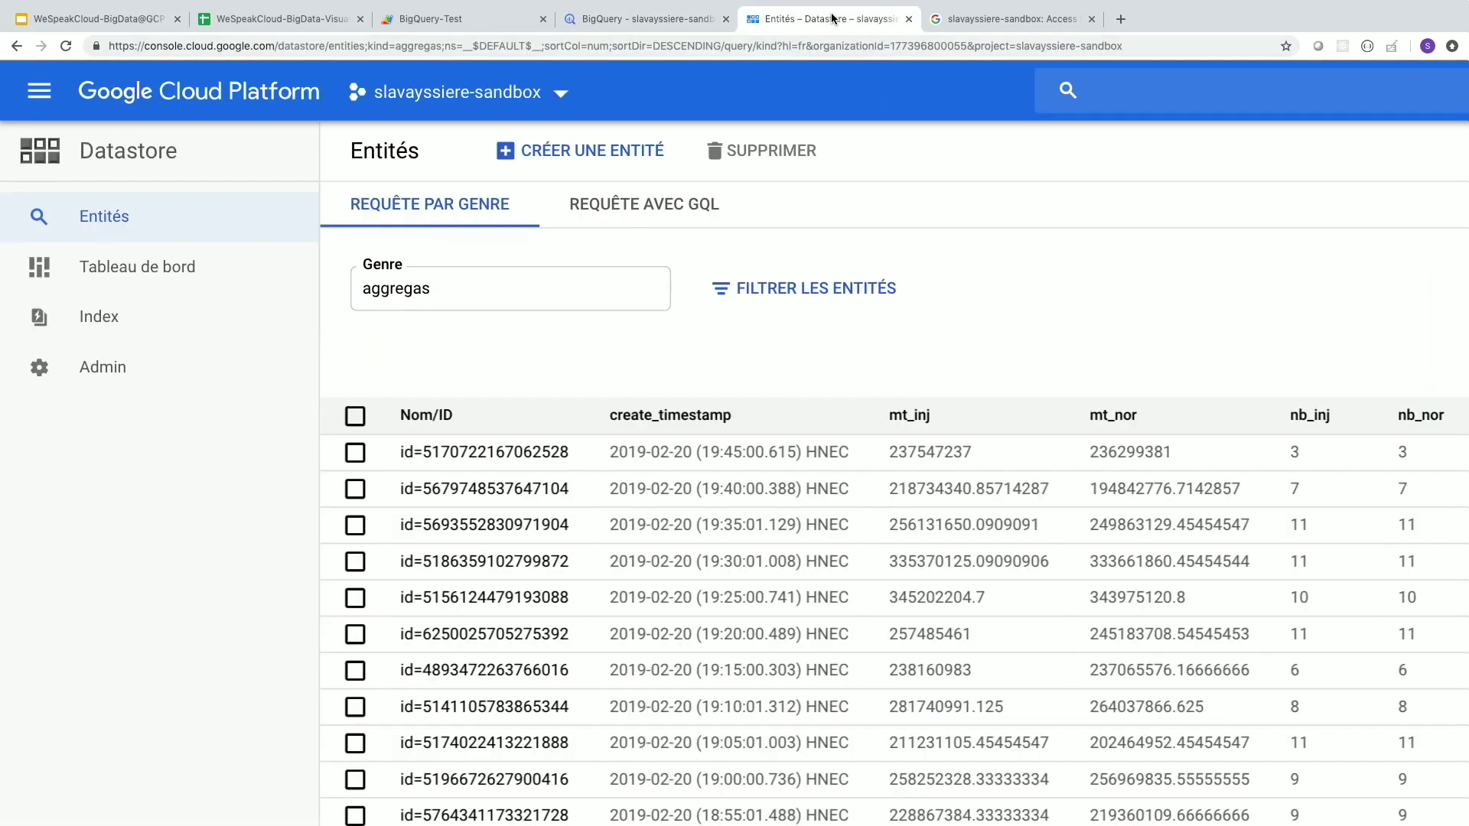
{"action": "left_click", "coordinate": [39, 91]}
{"action": "scroll", "coordinate": [108, 461], "scroll_direction": "down", "scroll_amount": 6}
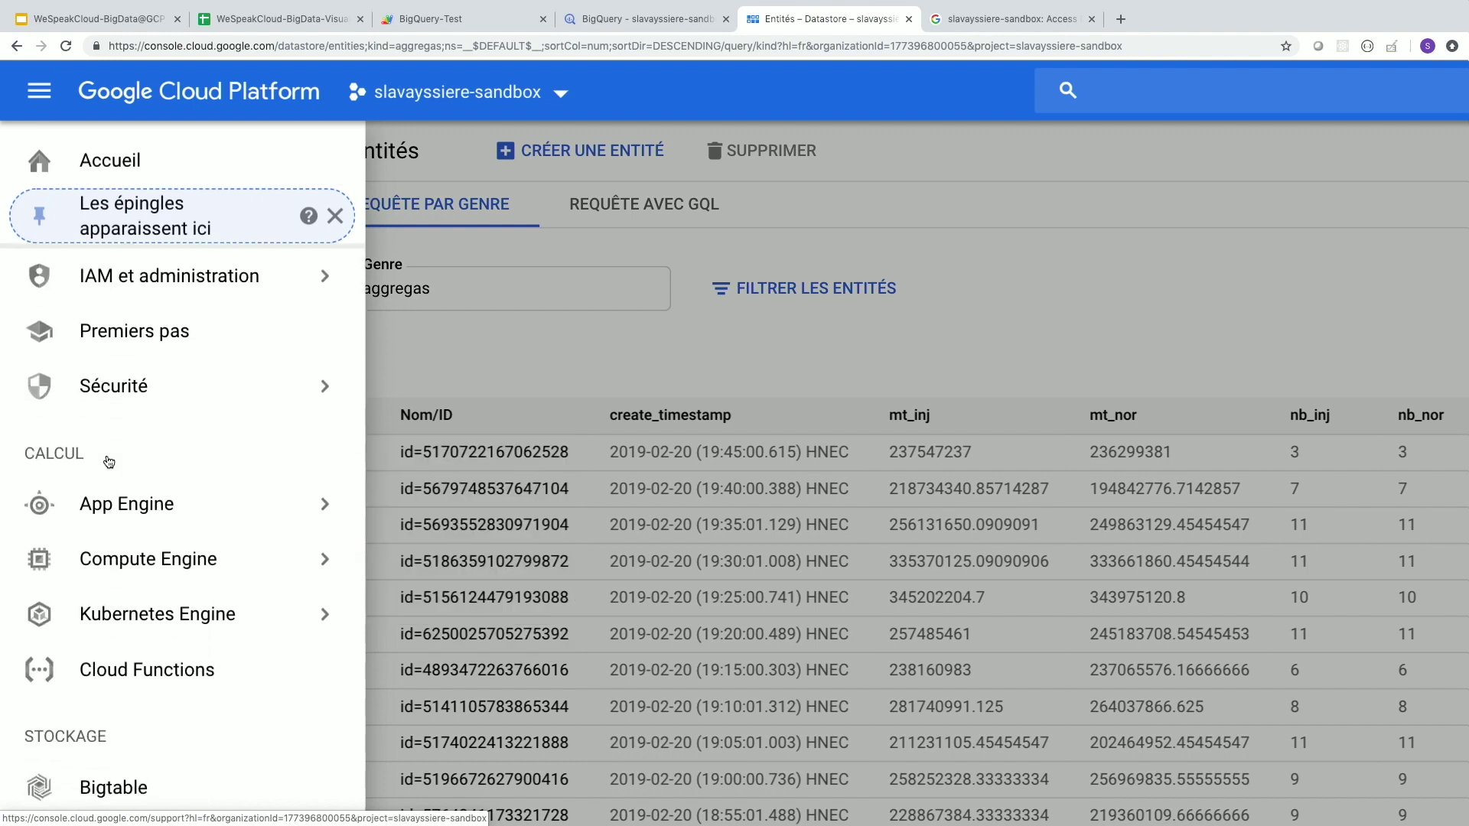
{"action": "scroll", "coordinate": [109, 462], "scroll_direction": "down", "scroll_amount": 6}
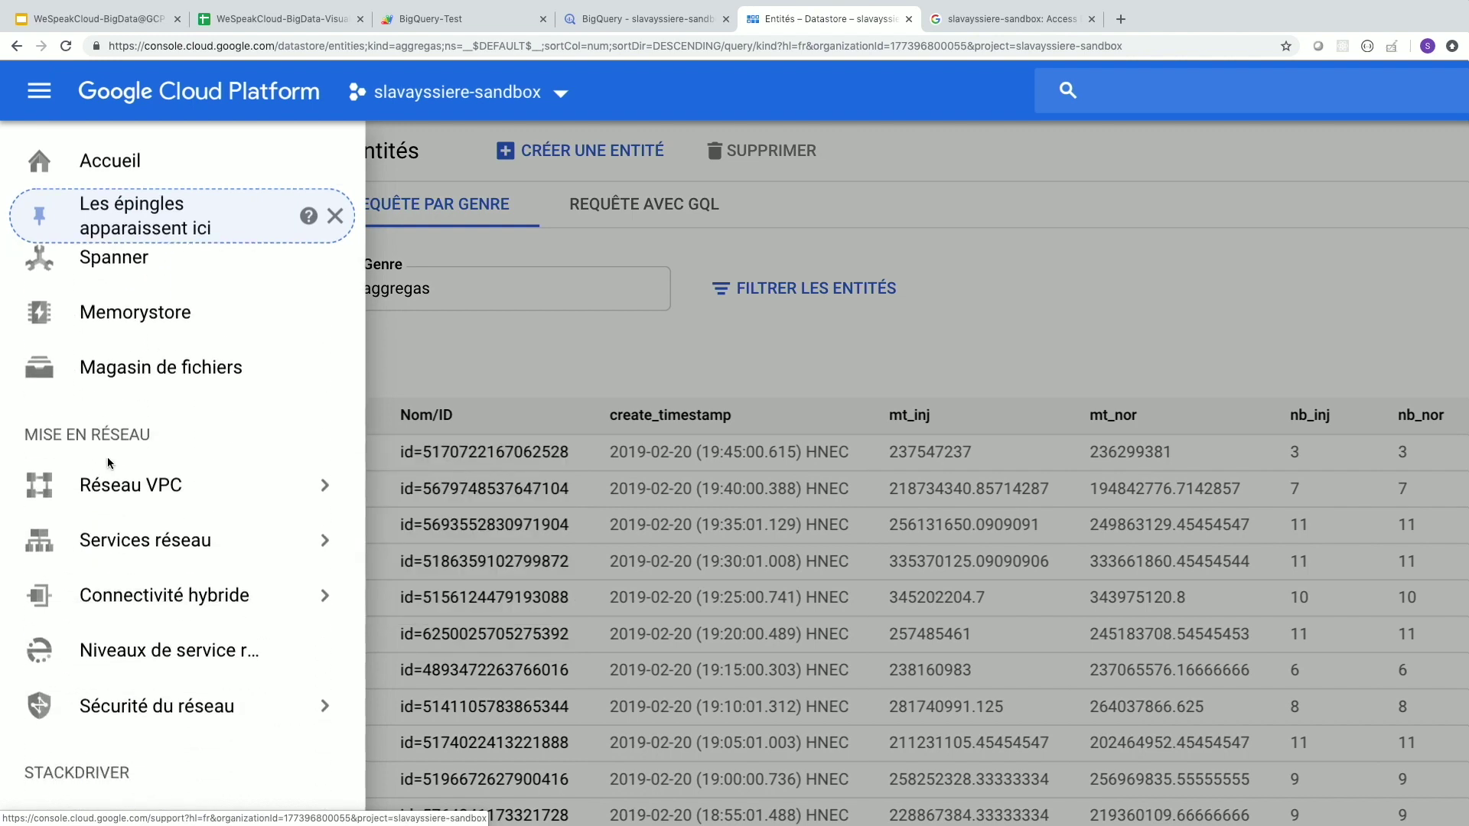
{"action": "mouse_move", "coordinate": [283, 490]}
{"action": "mouse_move", "coordinate": [282, 543]}
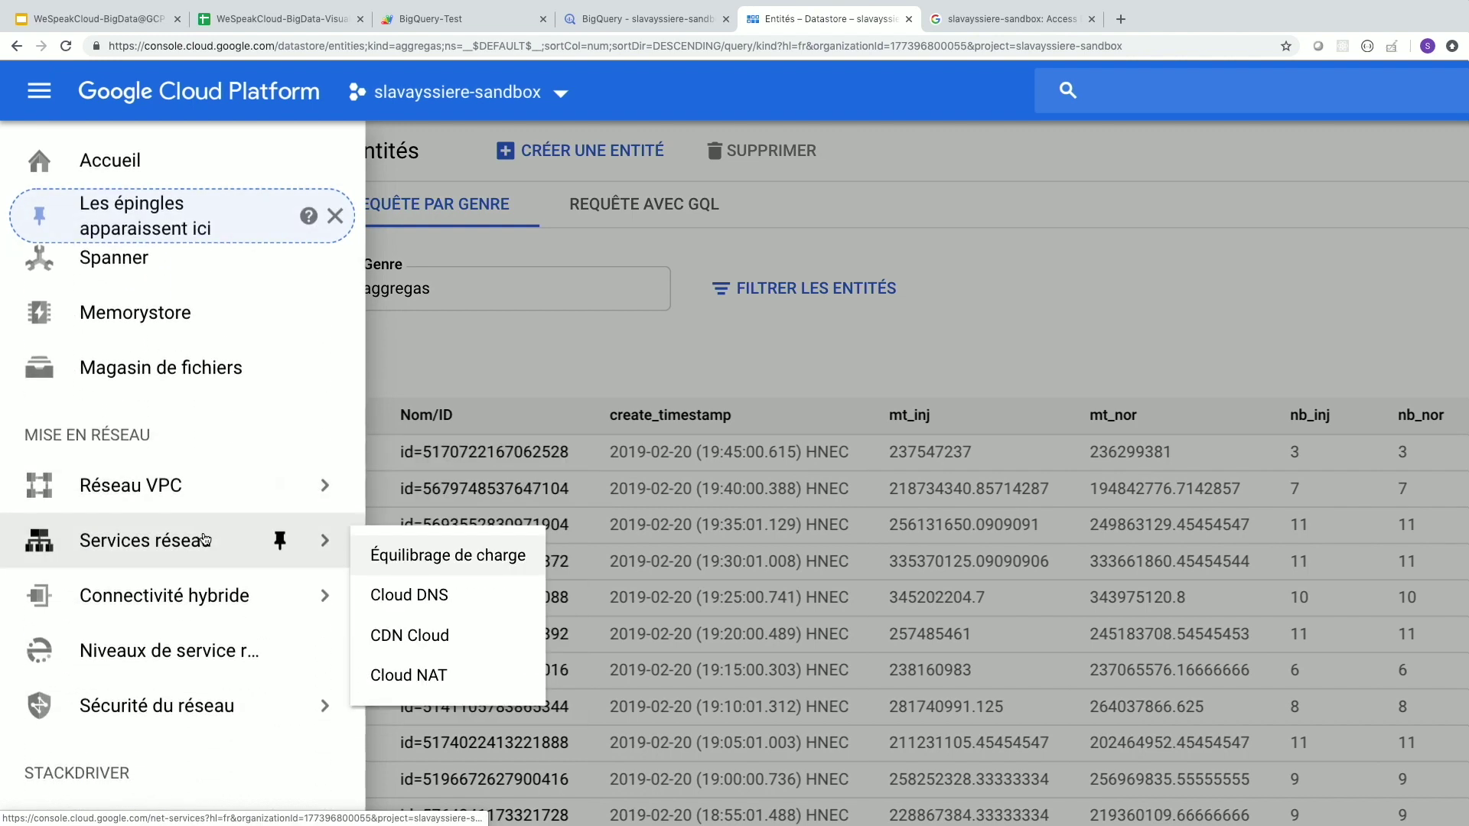
{"action": "left_click", "coordinate": [444, 555]}
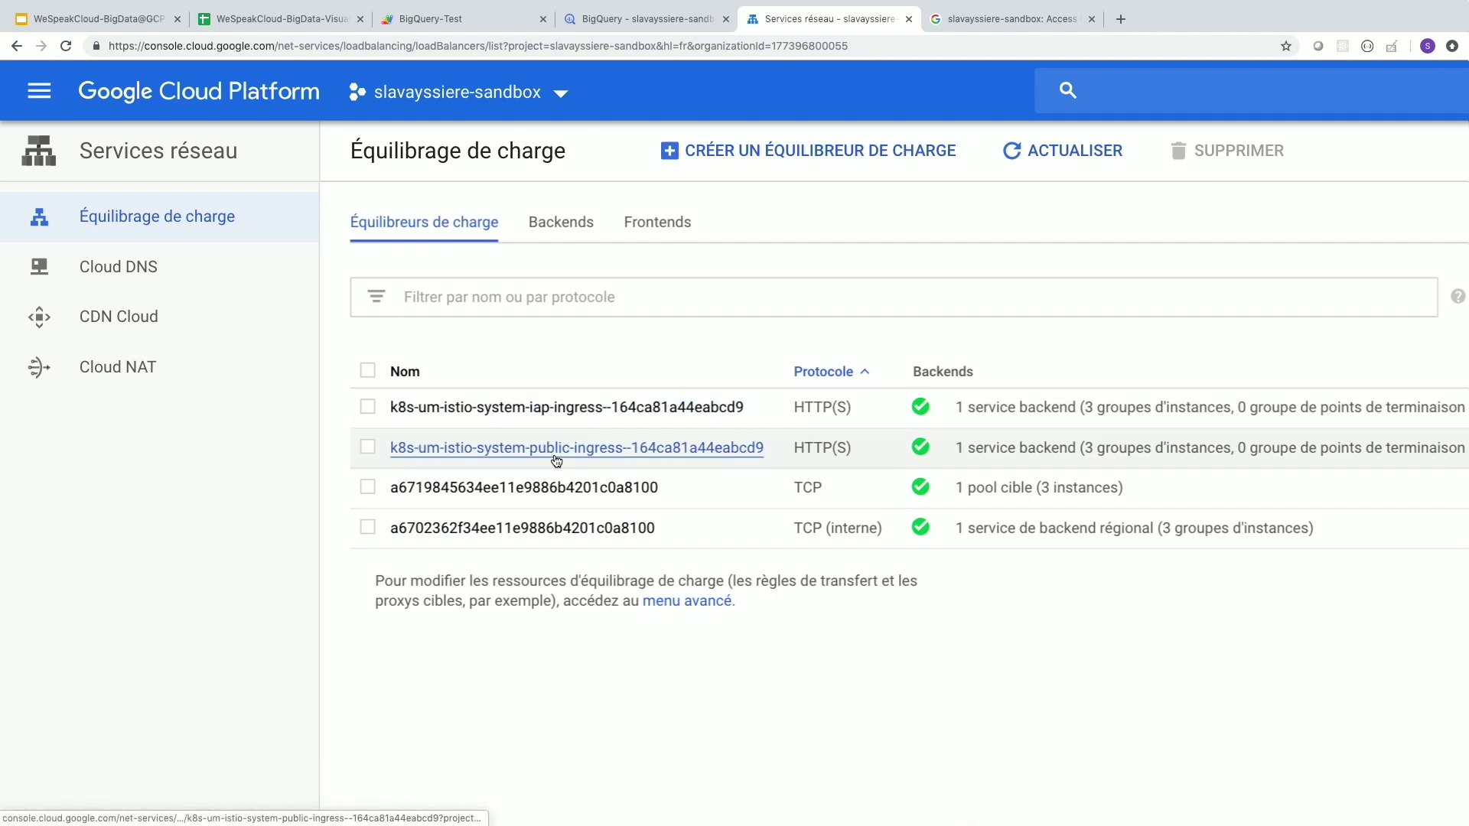
Open the istio-system iap-ingress load balancer and inspect its frontend, backend and advanced configuration, including the Identity-Aware Proxy setting
{"action": "left_click", "coordinate": [539, 412]}
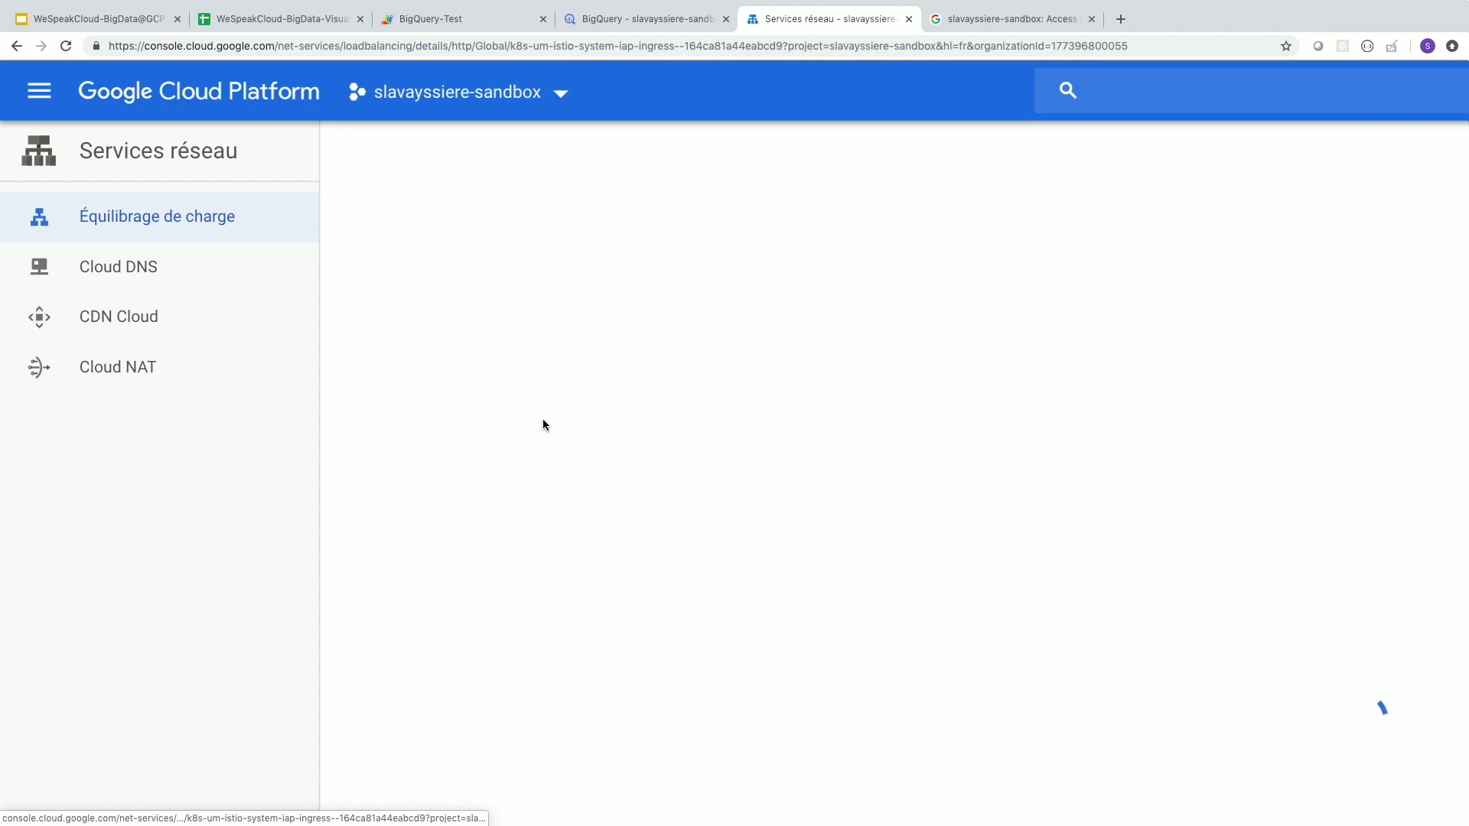
{"action": "scroll", "coordinate": [729, 489], "scroll_direction": "down", "scroll_amount": 1}
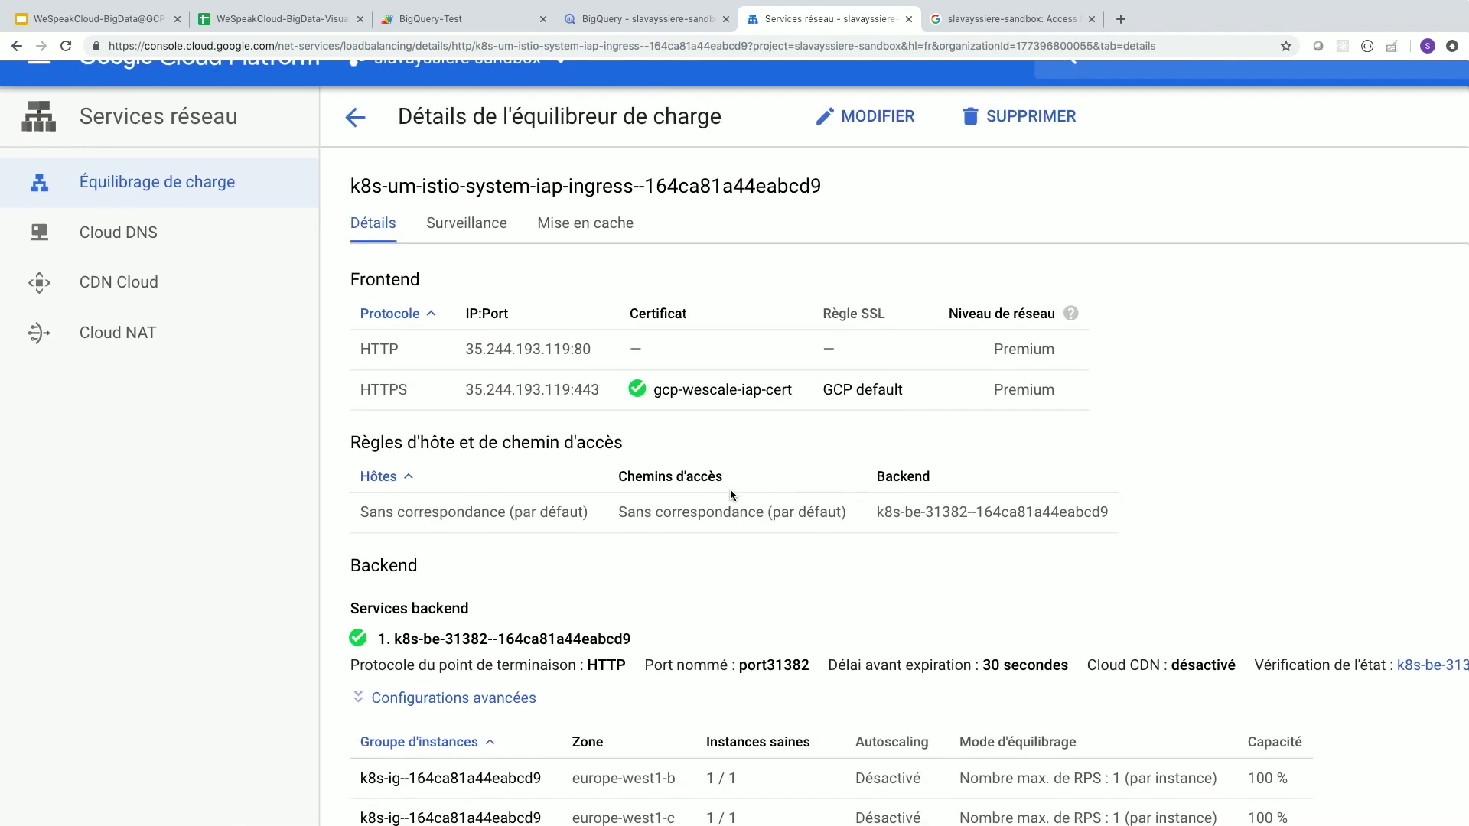
{"action": "scroll", "coordinate": [730, 489], "scroll_direction": "down", "scroll_amount": 3}
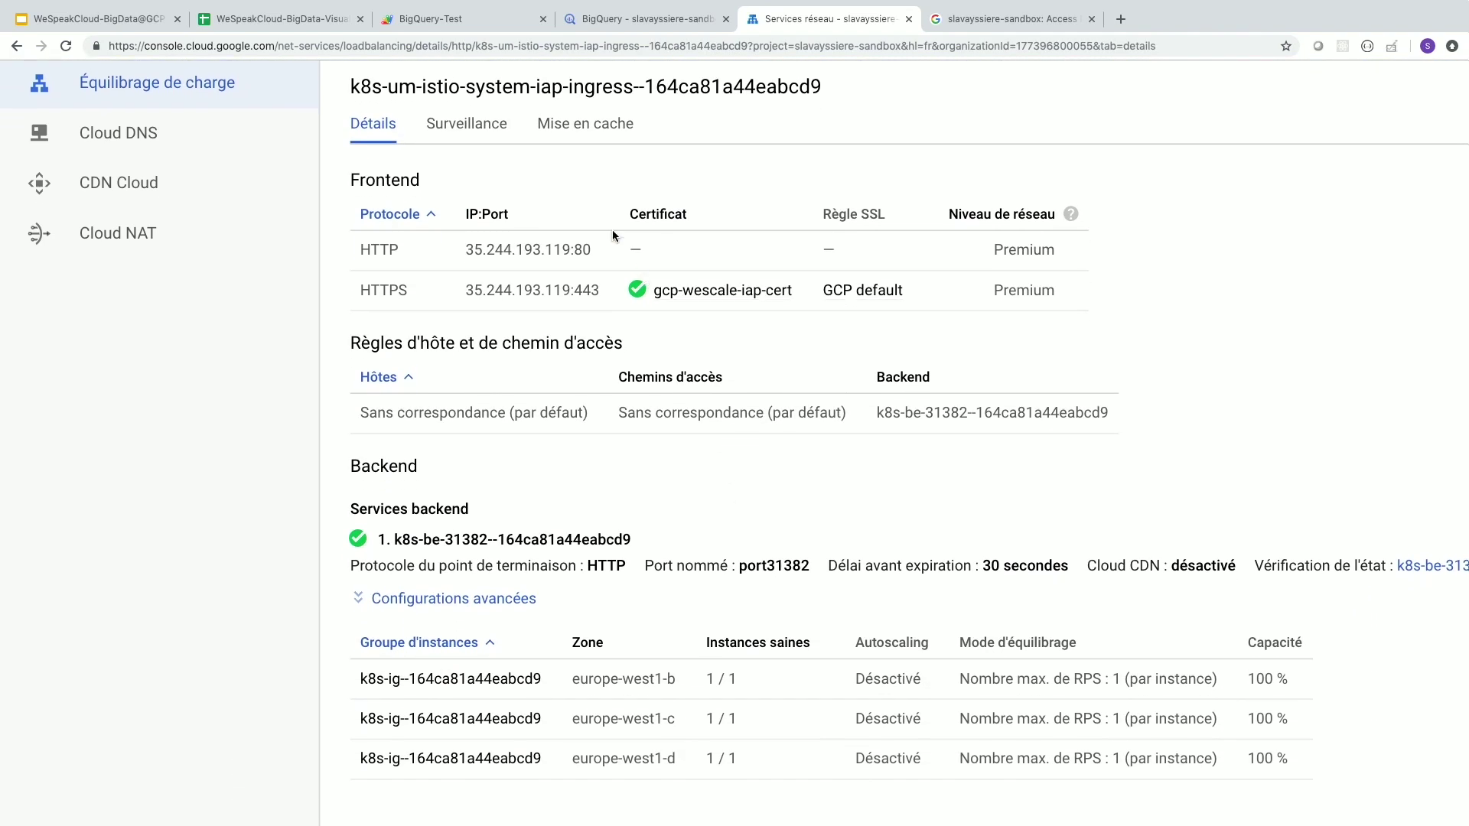
{"action": "scroll", "coordinate": [570, 205], "scroll_direction": "up", "scroll_amount": 5}
{"action": "scroll", "coordinate": [642, 216], "scroll_direction": "down", "scroll_amount": 8}
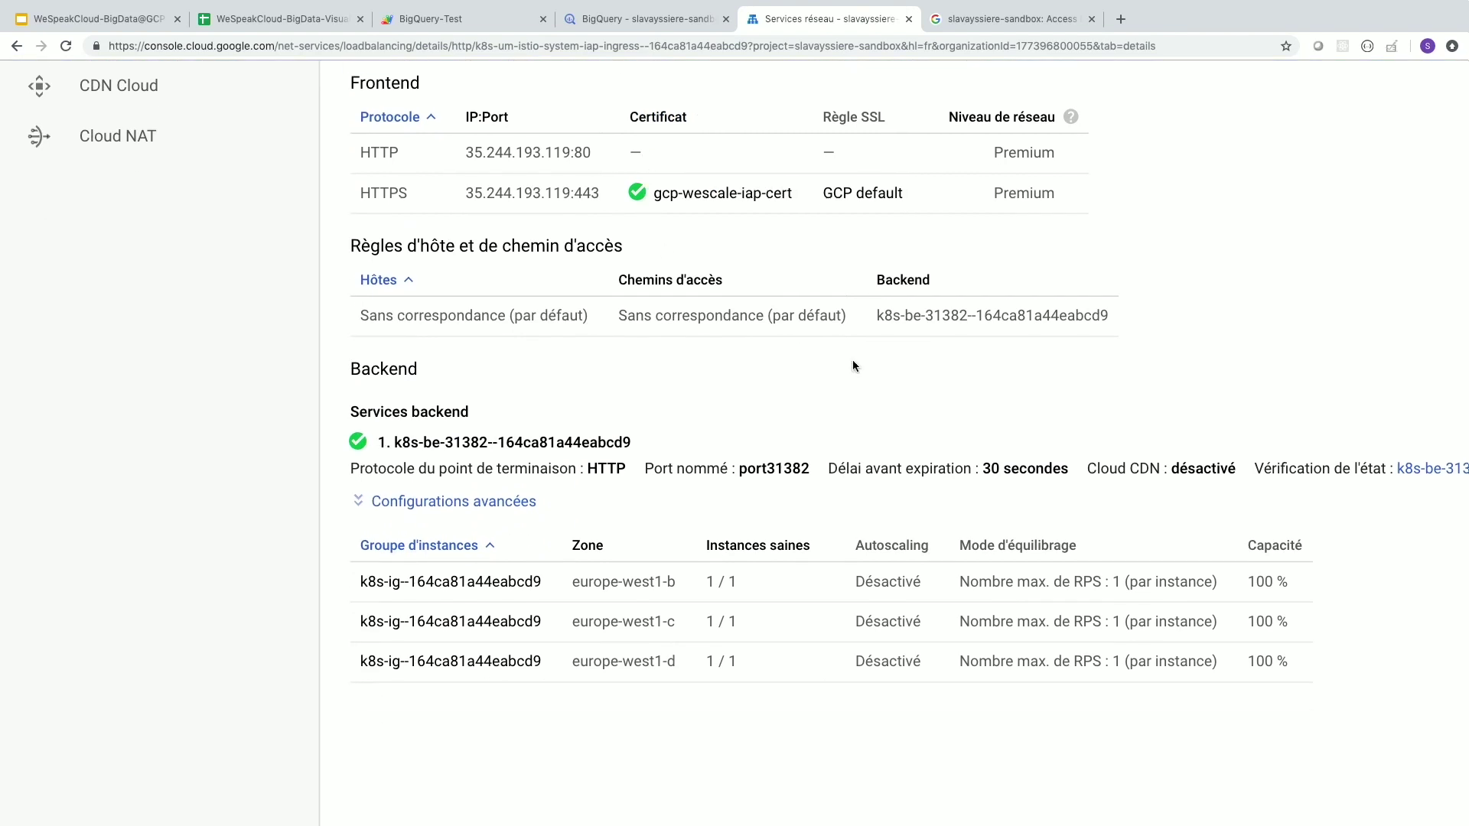
{"action": "left_click", "coordinate": [485, 502]}
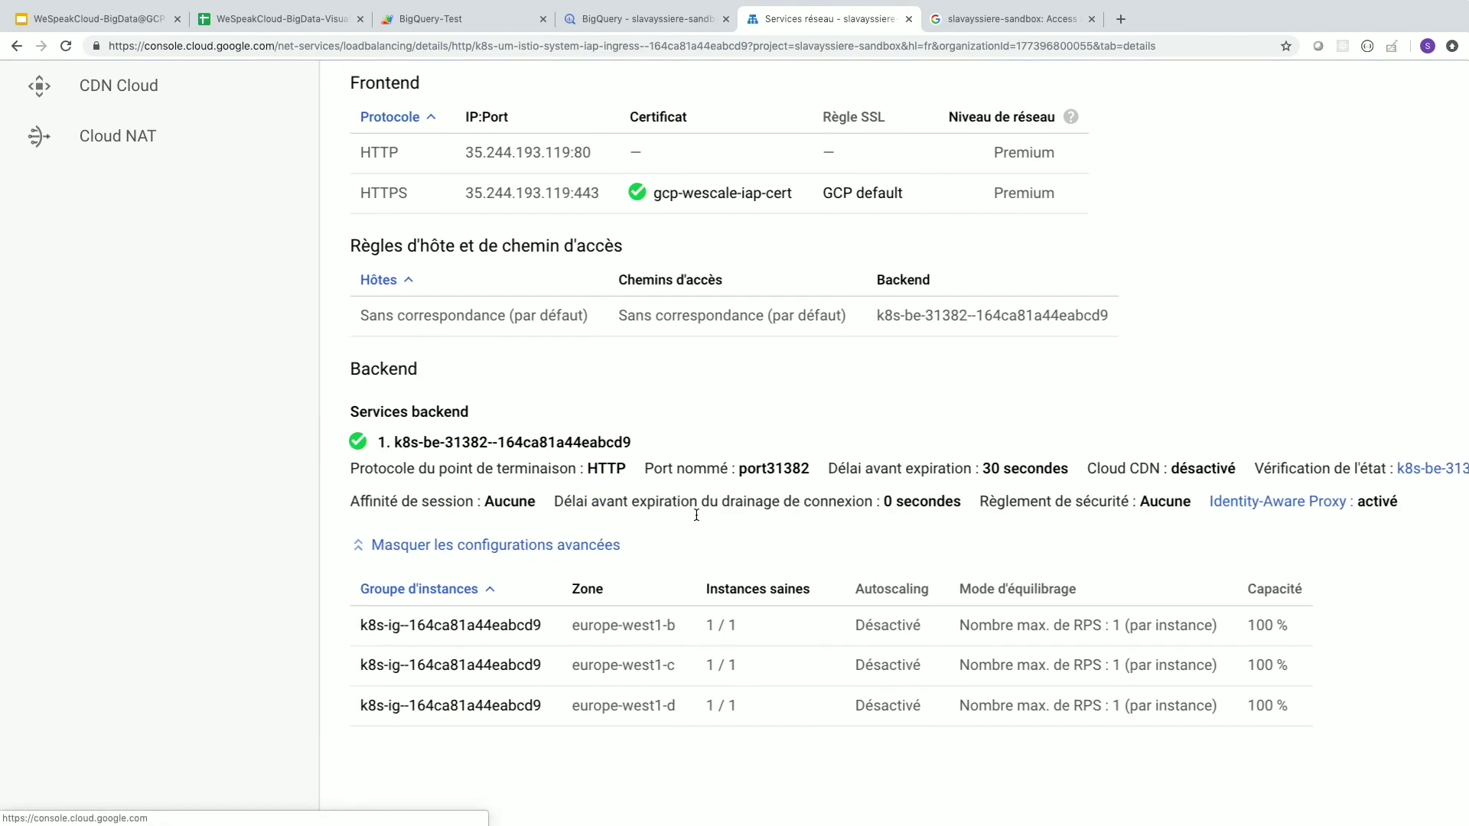
{"action": "scroll", "coordinate": [699, 515], "scroll_direction": "right", "scroll_amount": 5}
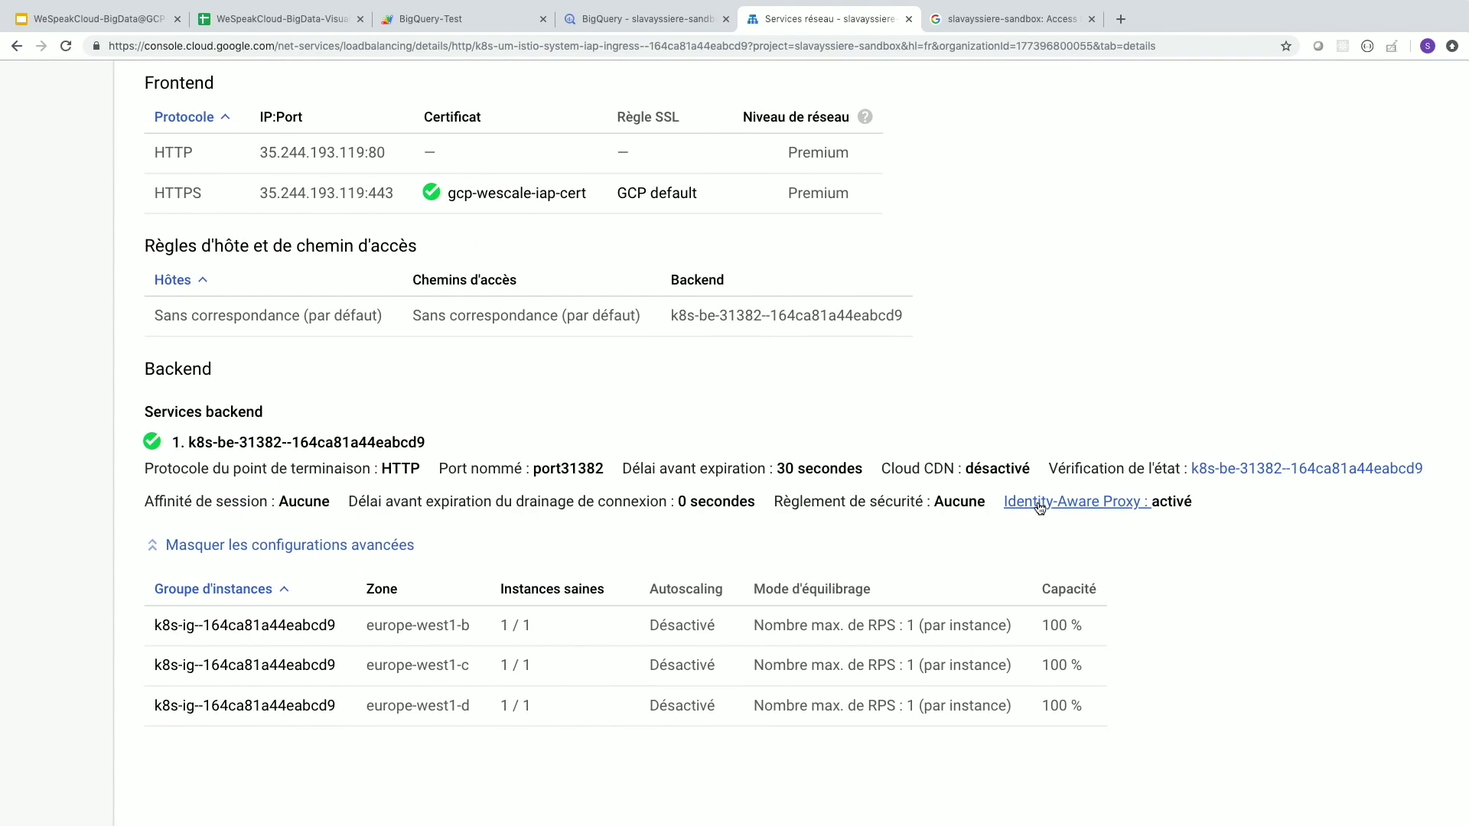
Return to the load balancer list, open the istio-system public-ingress entry and inspect its advanced backend configuration for the Identity-Aware Proxy setting
{"action": "left_click", "coordinate": [16, 46]}
{"action": "left_click", "coordinate": [534, 448]}
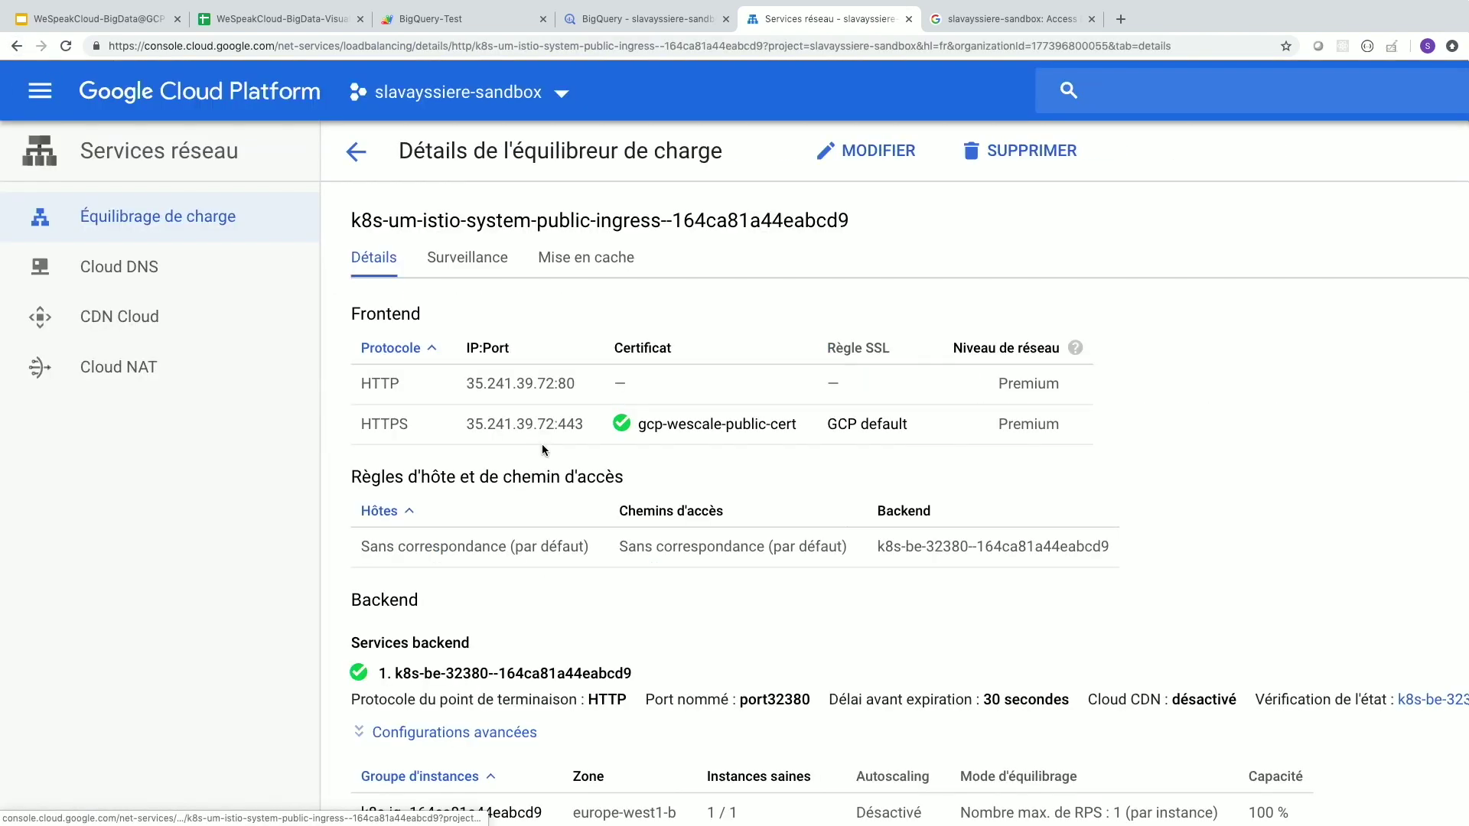
{"action": "scroll", "coordinate": [680, 681], "scroll_direction": "right", "scroll_amount": 8}
{"action": "scroll", "coordinate": [677, 675], "scroll_direction": "left", "scroll_amount": 8}
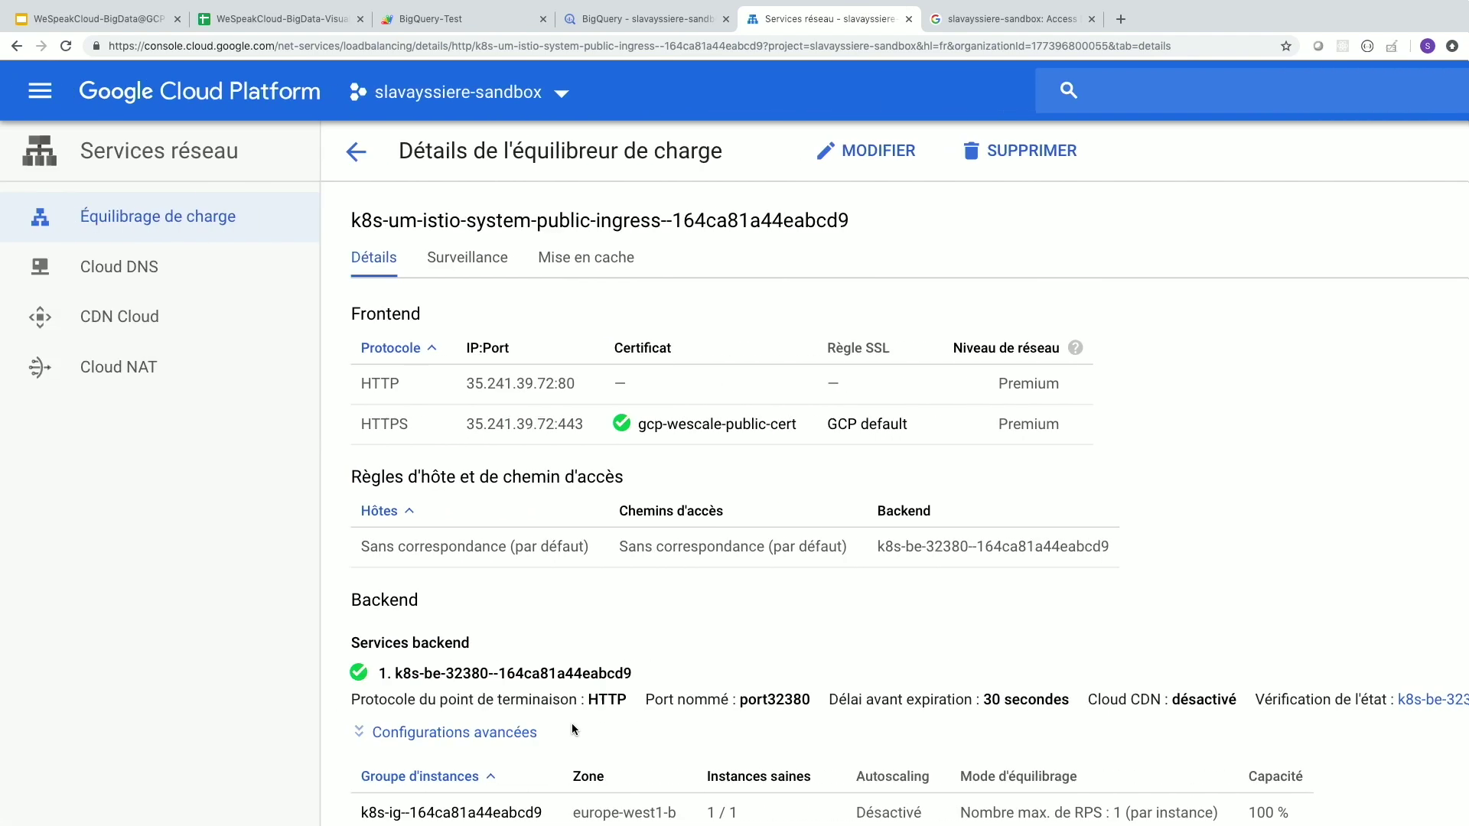
{"action": "left_click", "coordinate": [461, 731]}
{"action": "scroll", "coordinate": [583, 639], "scroll_direction": "down", "scroll_amount": 3}
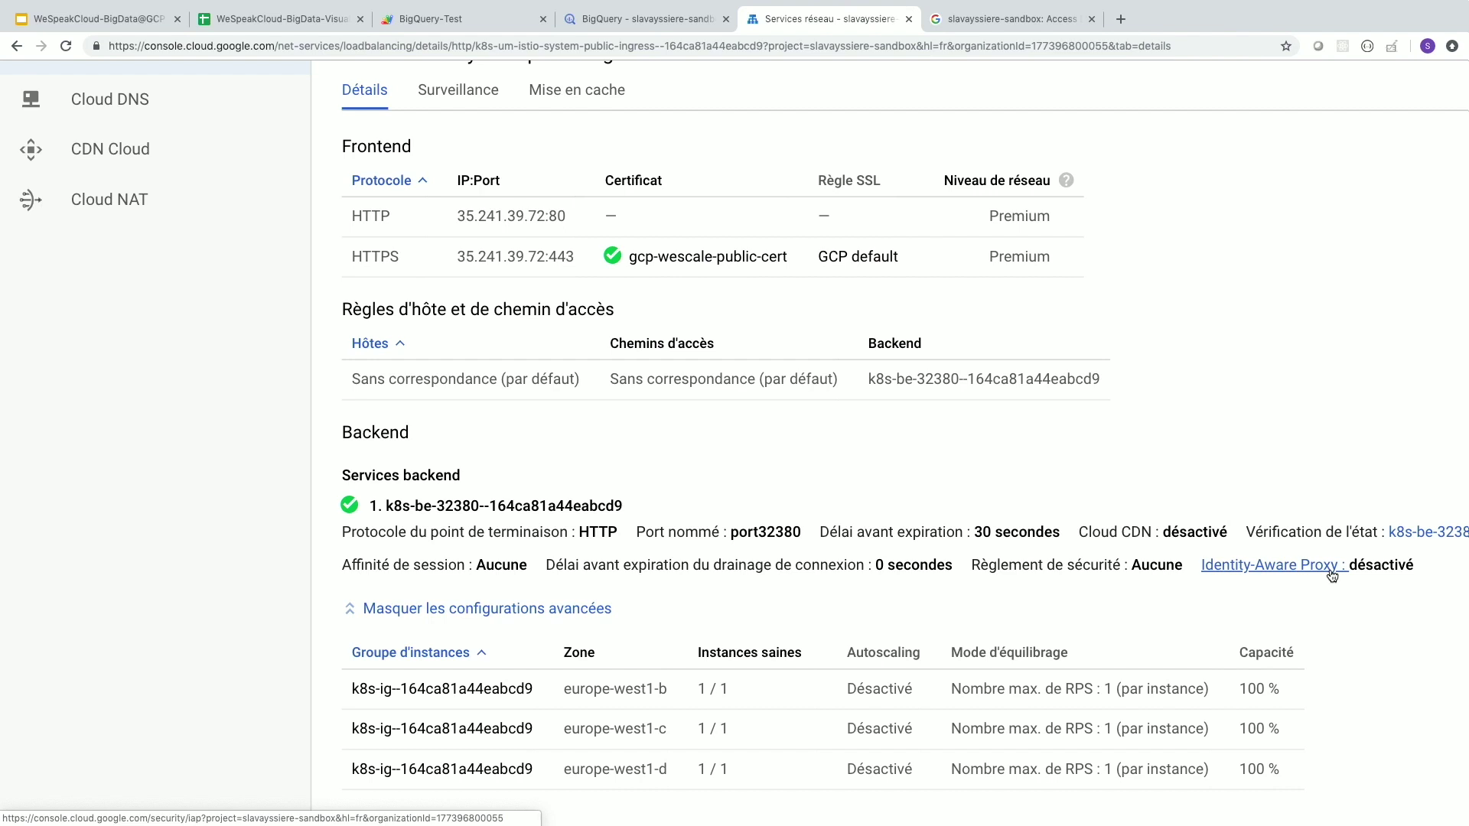
Return to the WeSpeakCloud-BigData@GCP presentation and present the "Infrastructure Istio" slide full screen
{"action": "mouse_move", "coordinate": [82, 23]}
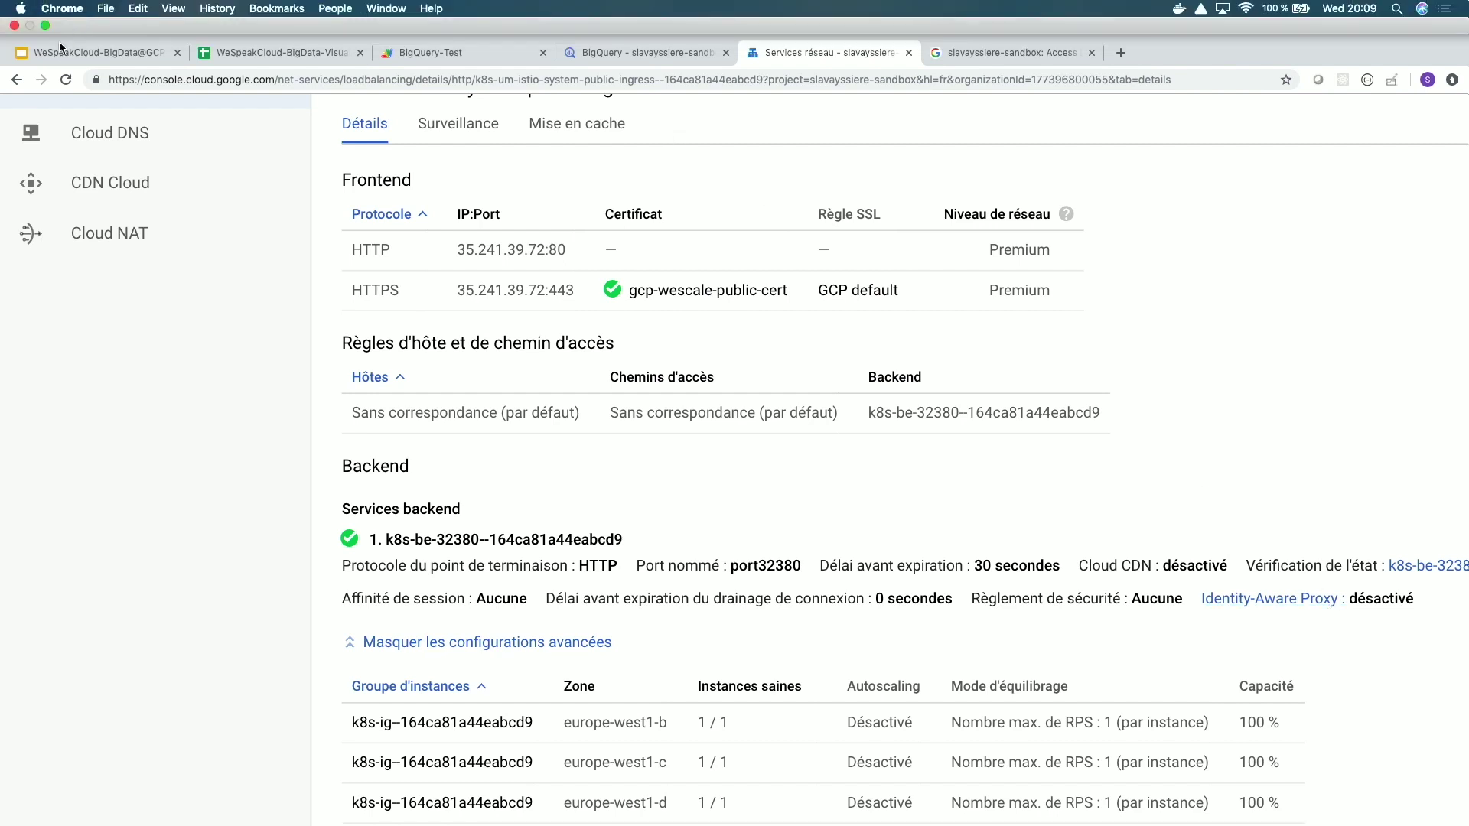
{"action": "left_click", "coordinate": [60, 47]}
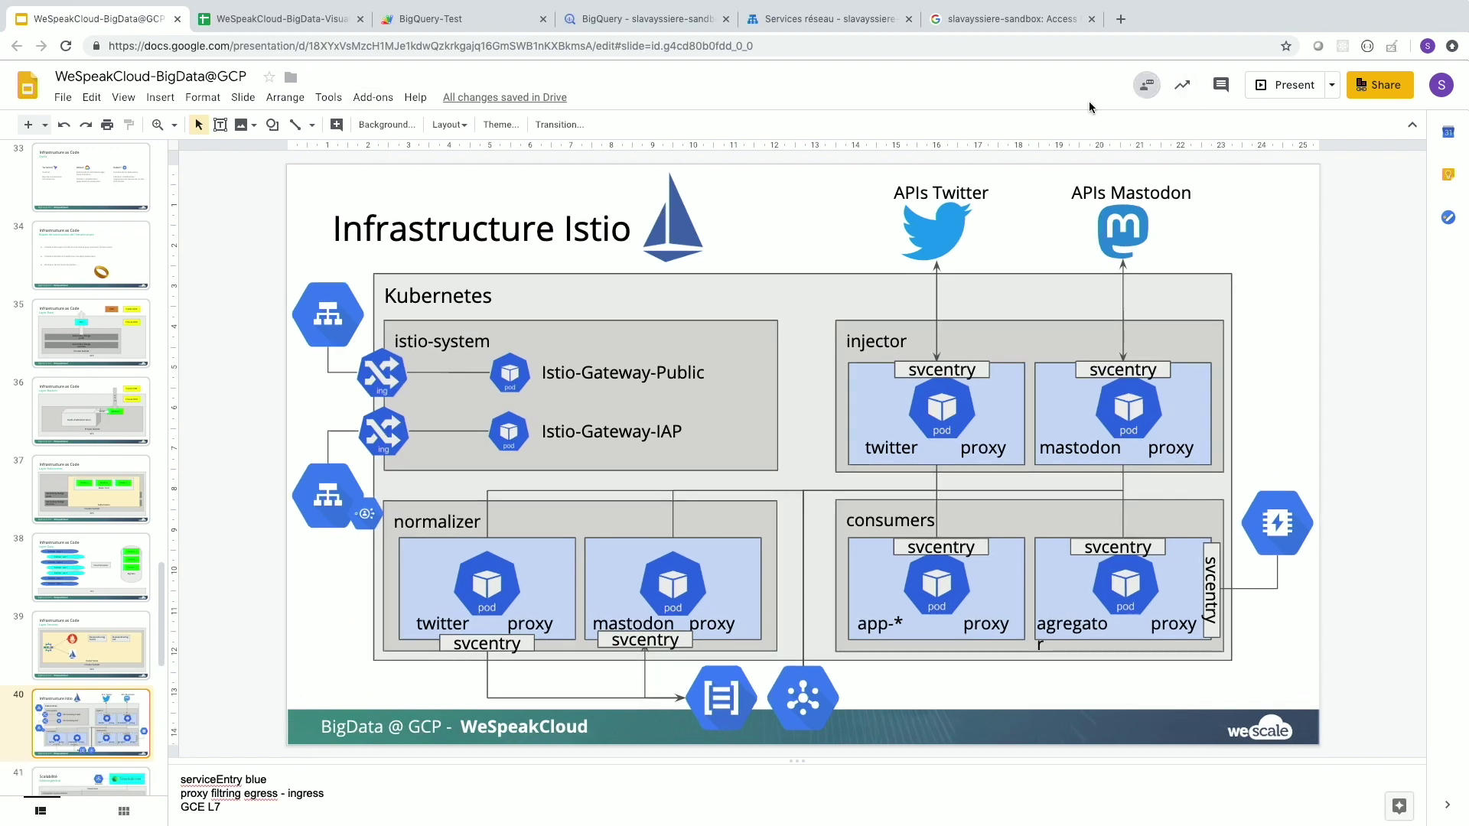
{"action": "left_click", "coordinate": [1285, 84]}
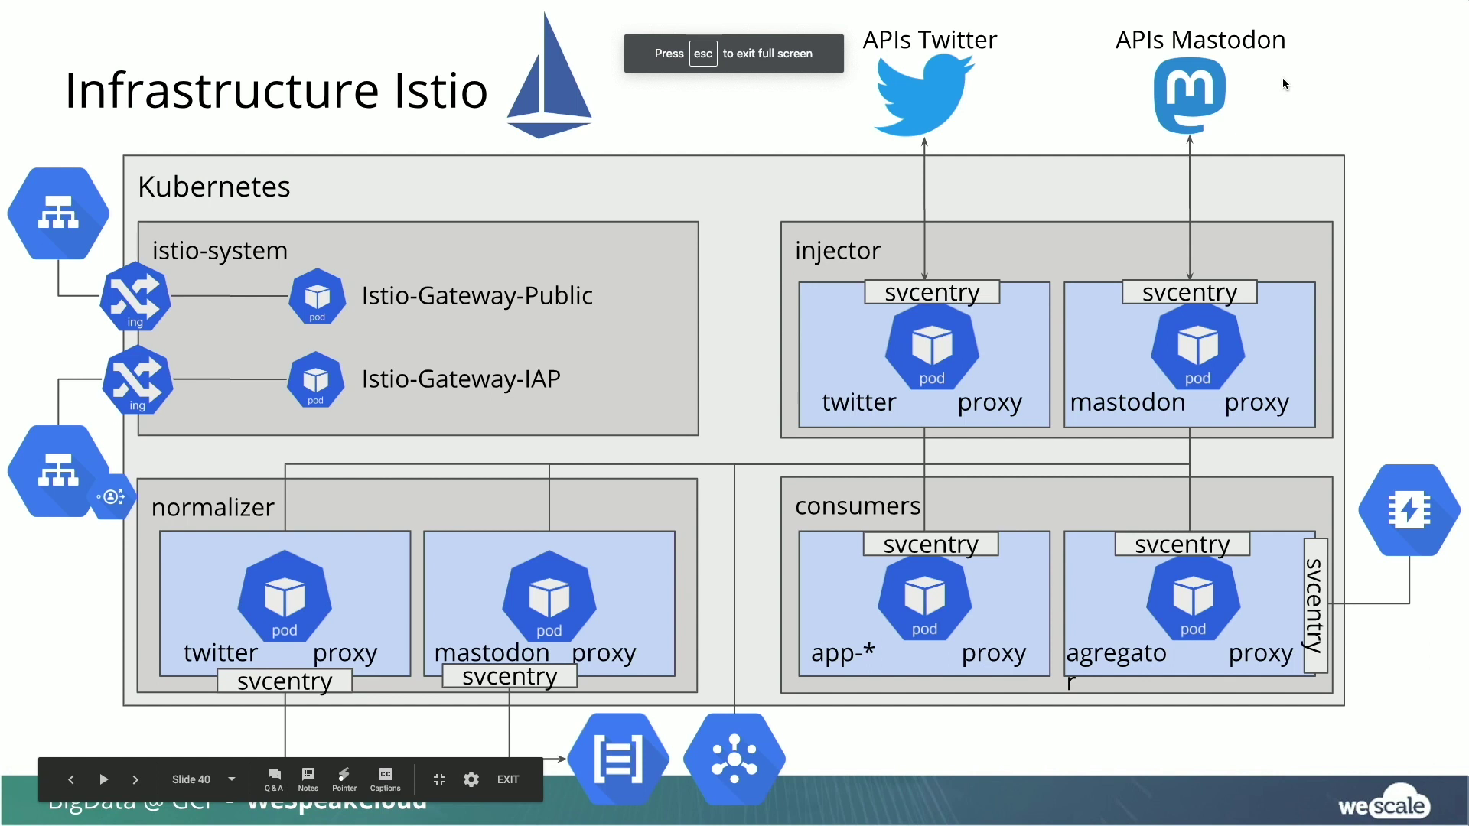